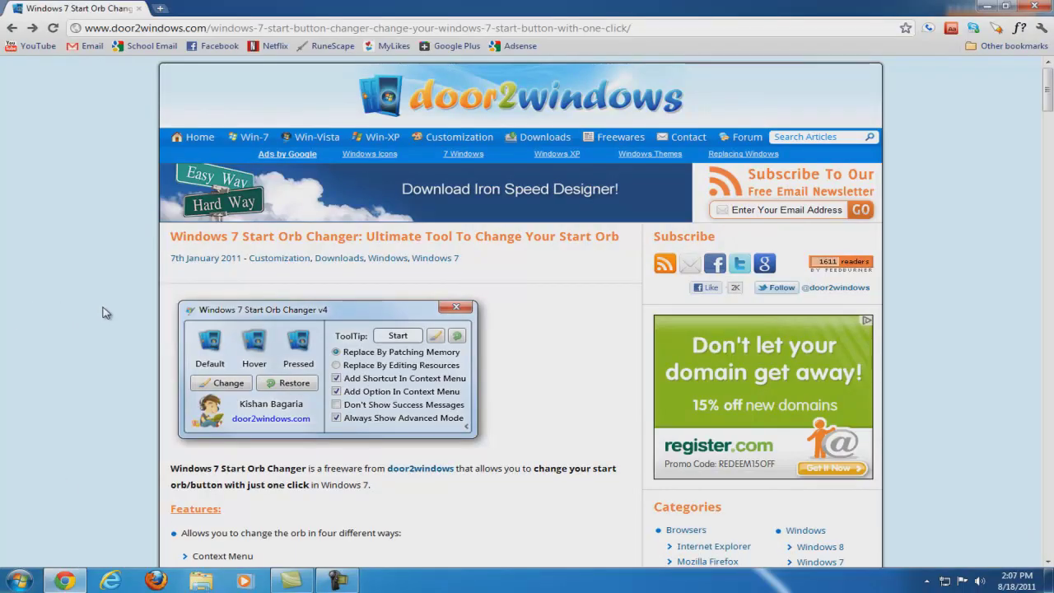
# - Autoscroll the door2windows article to its download section and download Windows 7 Start Orb Changer
pyautogui.middleClick(98, 255)
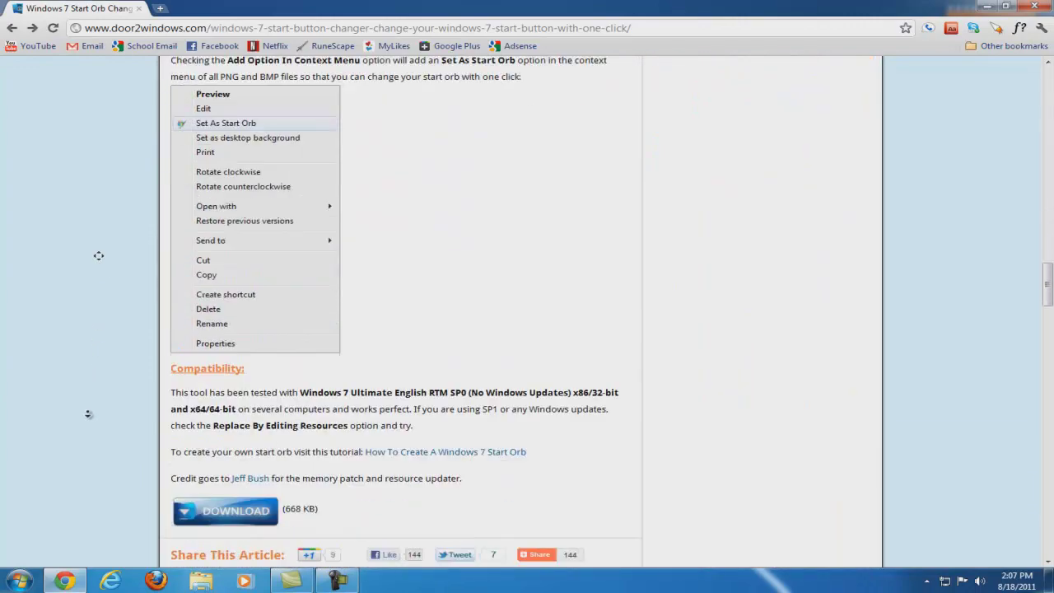
pyautogui.middleClick(103, 400)
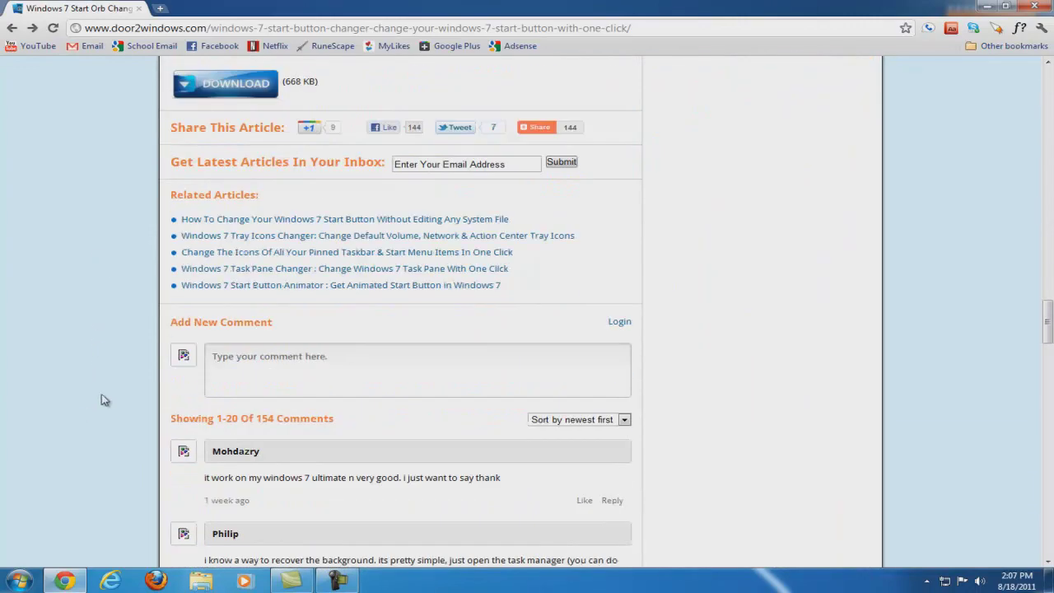
pyautogui.click(235, 84)
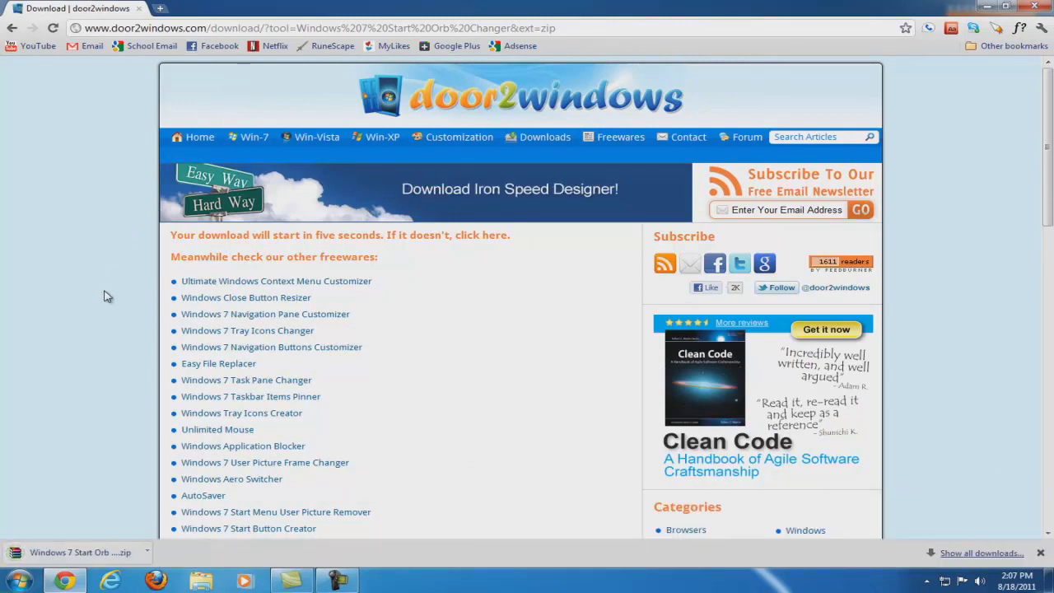
# - Open the downloaded Windows 7 Start Orb Changer zip from Chrome's download shelf
pyautogui.click(149, 557)
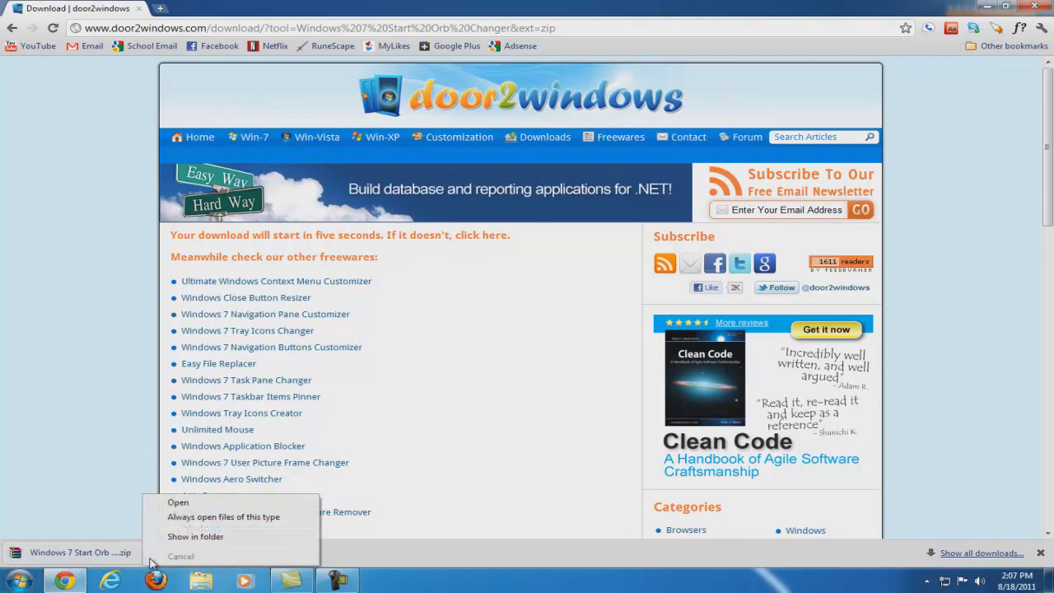
pyautogui.click(172, 504)
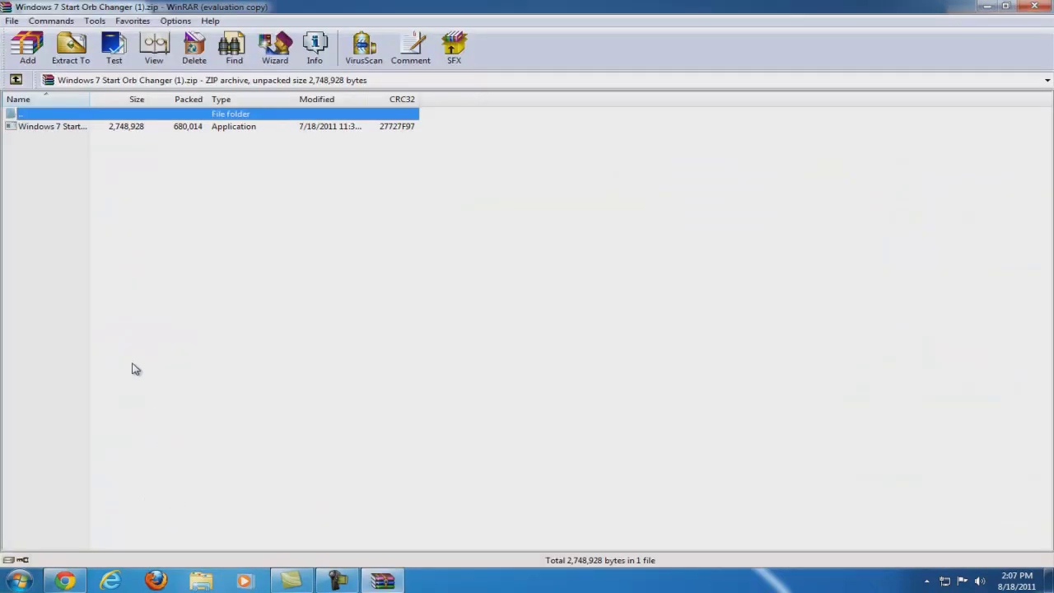
# - Dismiss WinRAR's licence reminder and extract Windows 7 Start Orb Changer.exe to the Desktop, overwriting the old copy
pyautogui.click(45, 126)
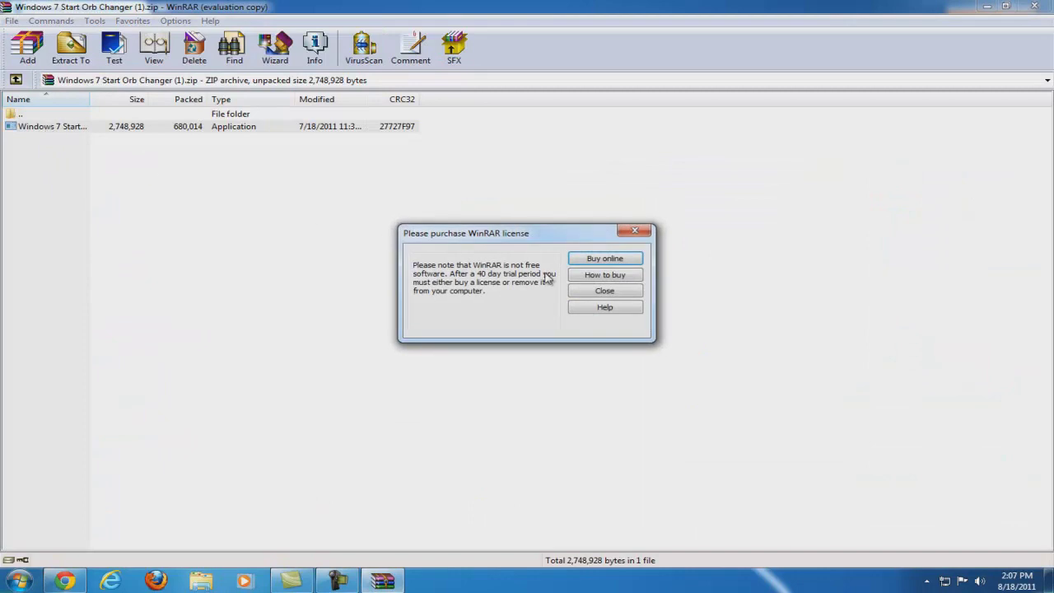
pyautogui.click(584, 294)
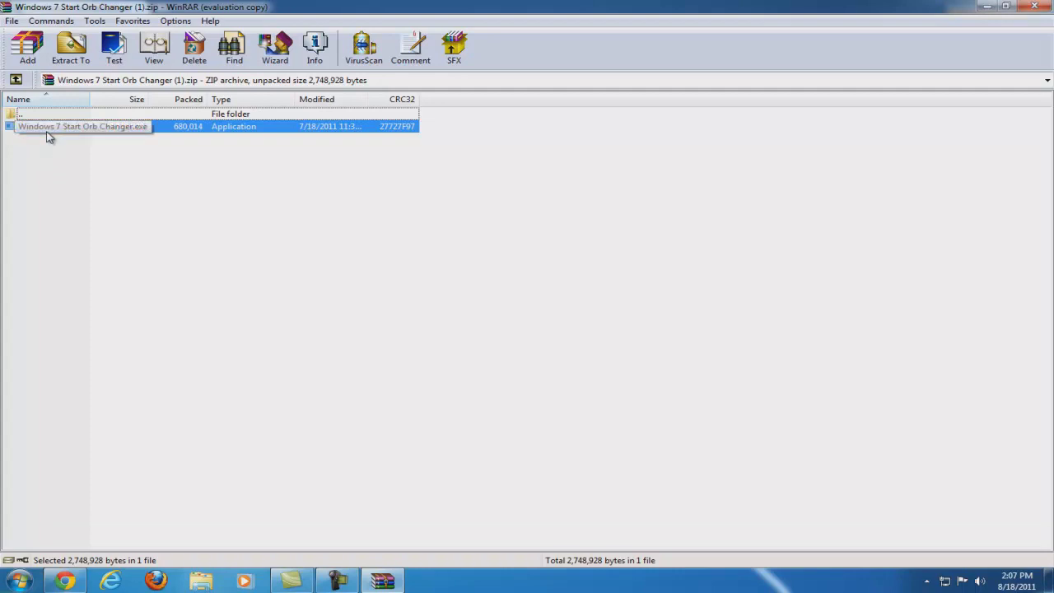
pyautogui.click(70, 60)
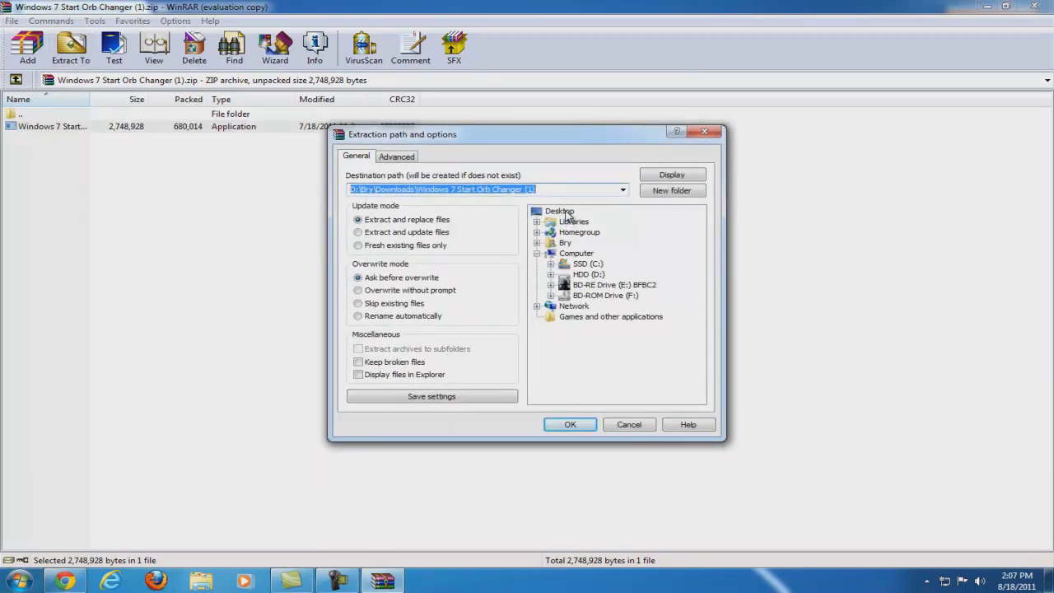
pyautogui.click(560, 211)
pyautogui.click(570, 425)
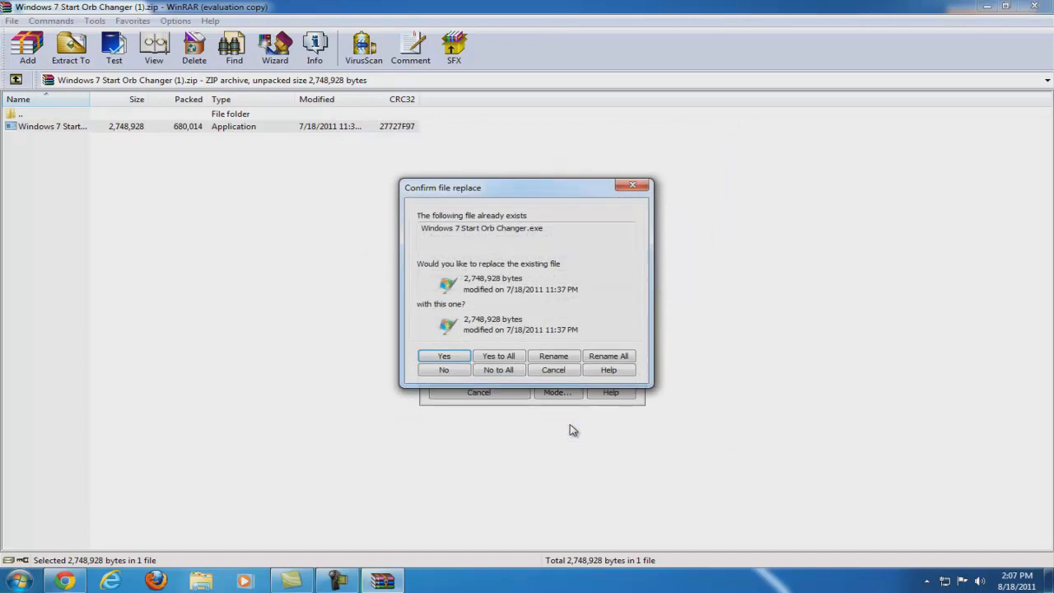
pyautogui.click(498, 359)
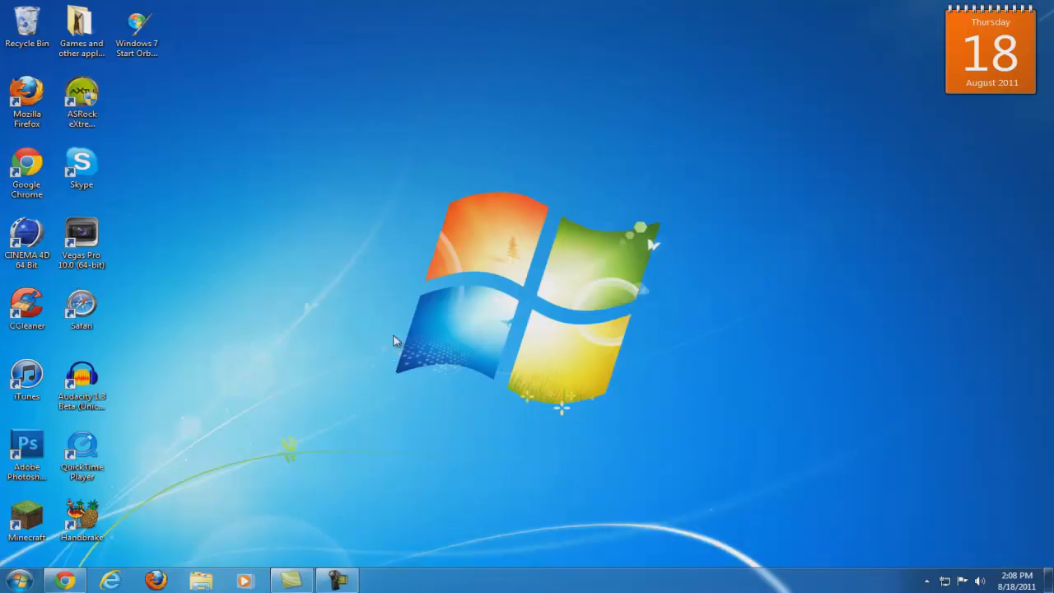
# - Move the Start Orb Changer icon to the desktop's top centre and run it as administrator
pyautogui.moveTo(122, 35); pyautogui.dragTo(455, 117)
pyautogui.click(412, 121)
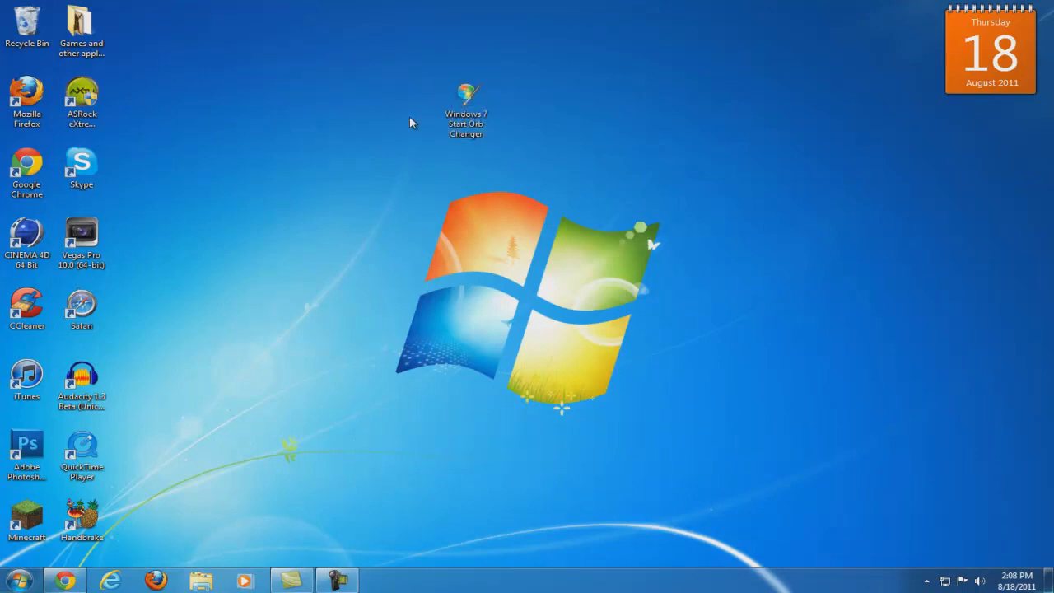
pyautogui.rightClick(475, 112)
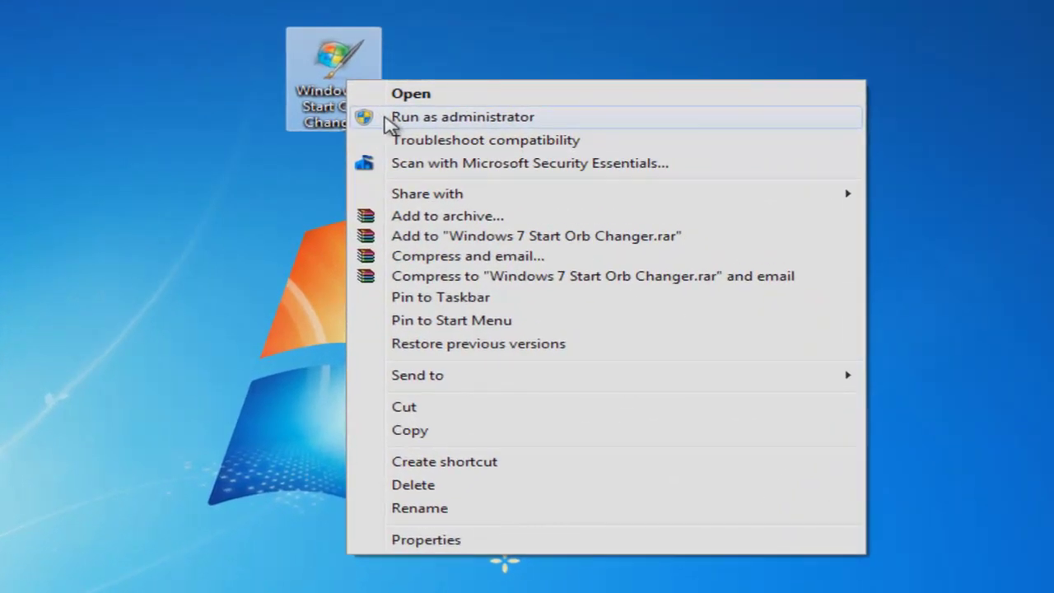
pyautogui.click(389, 122)
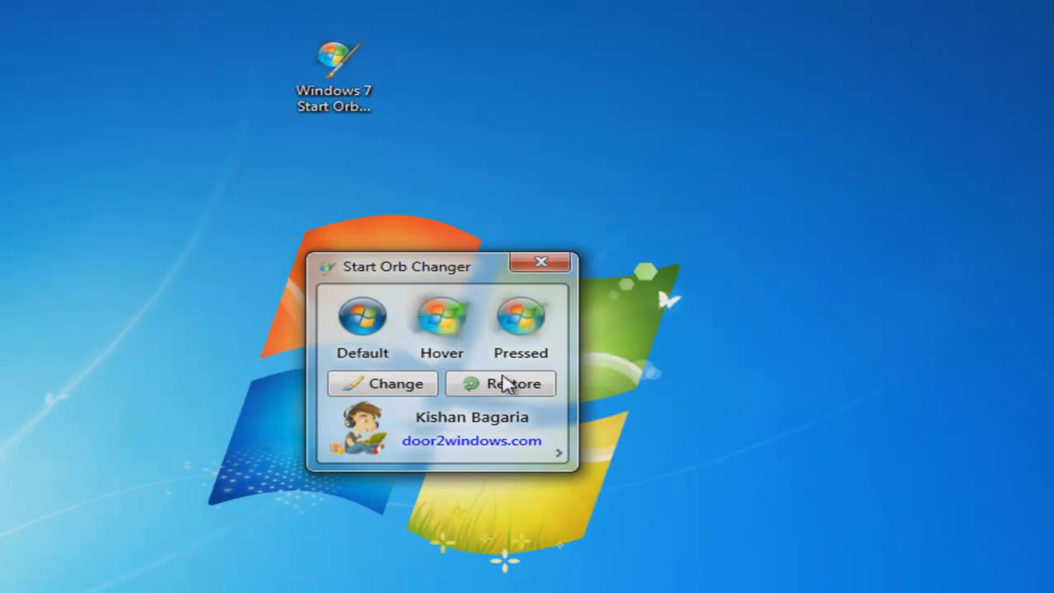
# - Expand the advanced mode options, then relaunch the tool from the desktop's Start Orb menu entry
pyautogui.click(559, 455)
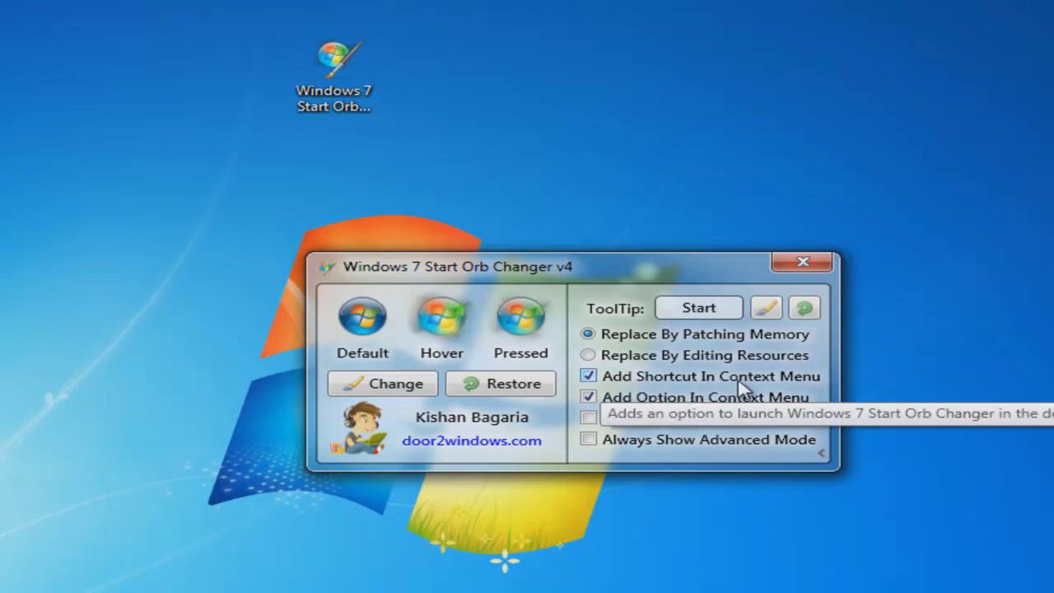
pyautogui.rightClick(512, 113)
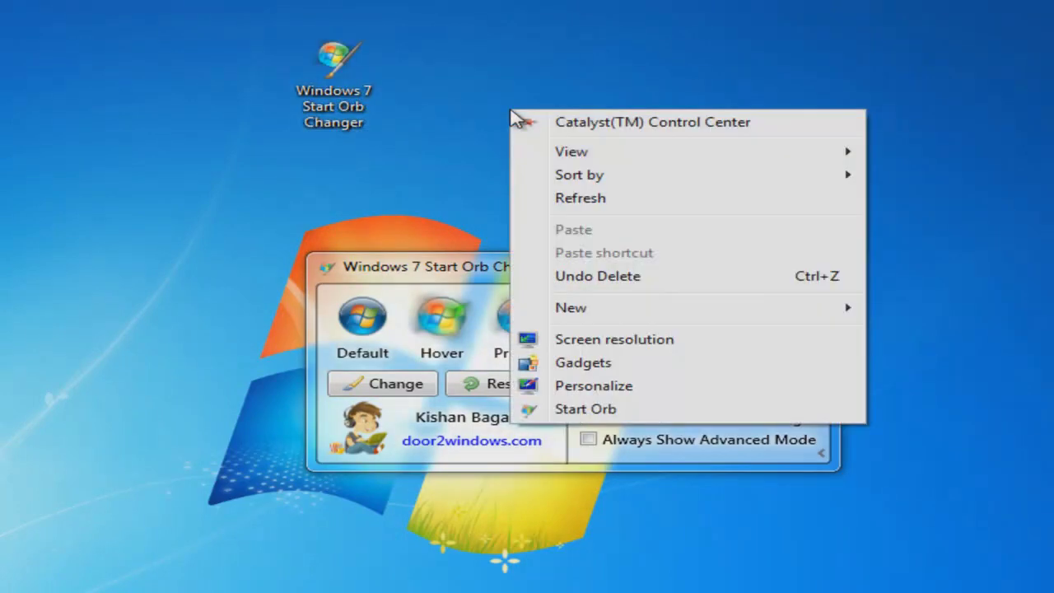
pyautogui.click(584, 410)
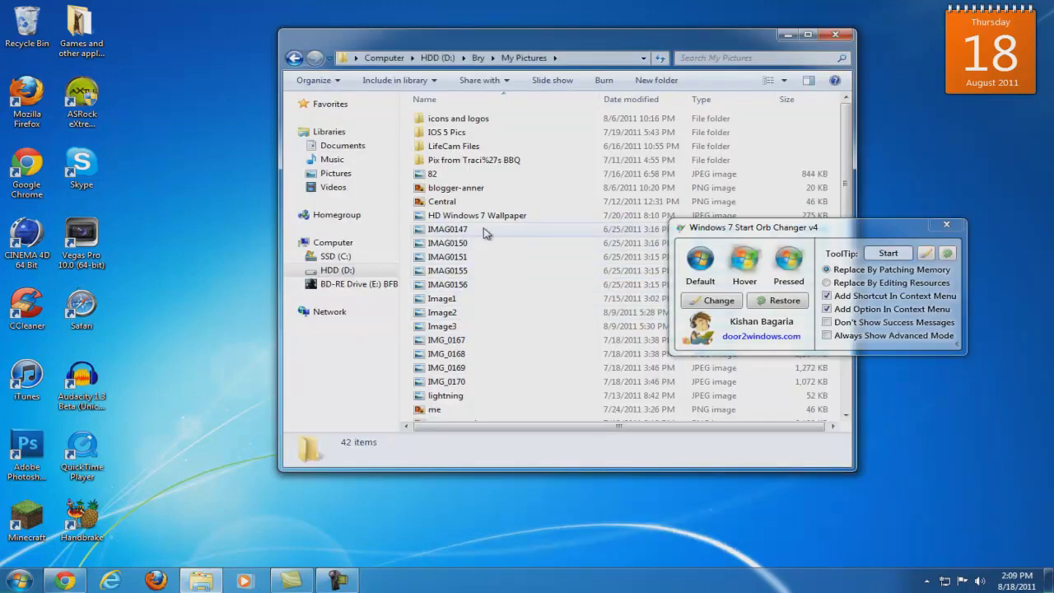
# - Toggle the replacement method to Patching Memory and back to Replace By Editing Resources
pyautogui.click(439, 203)
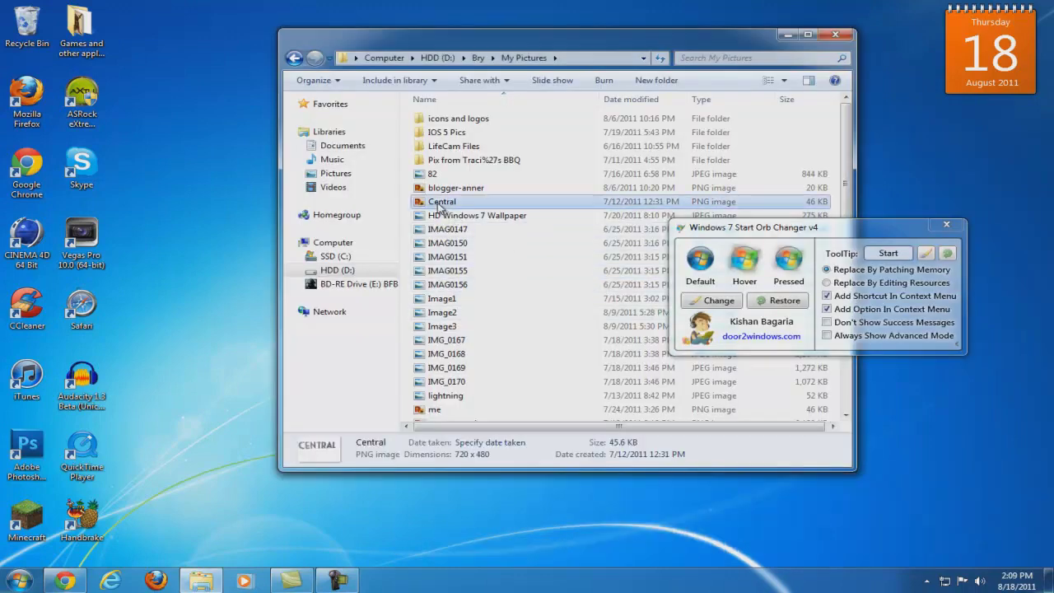
pyautogui.rightClick(438, 203)
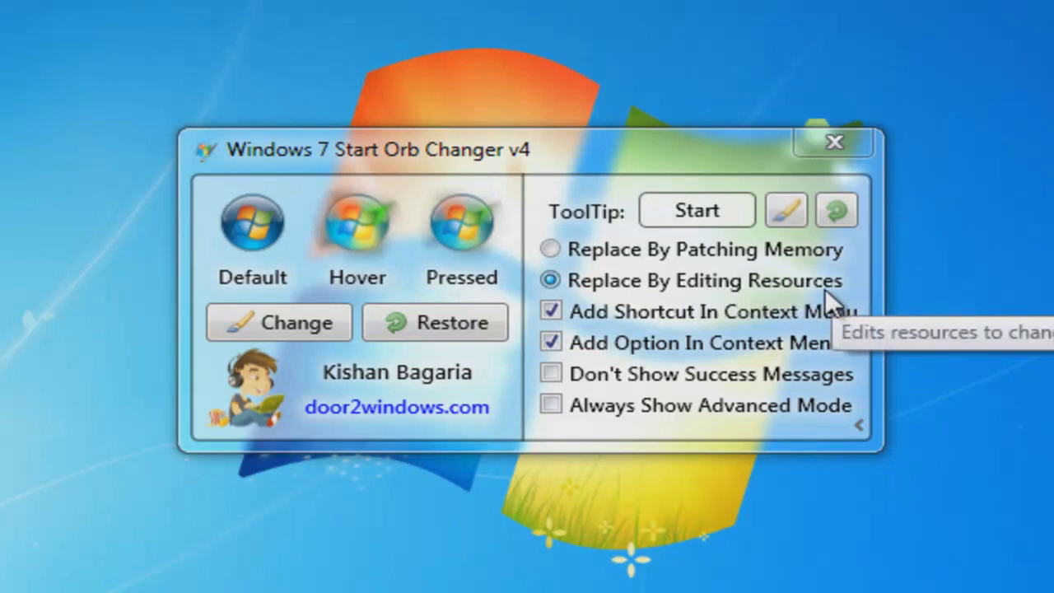
pyautogui.click(549, 247)
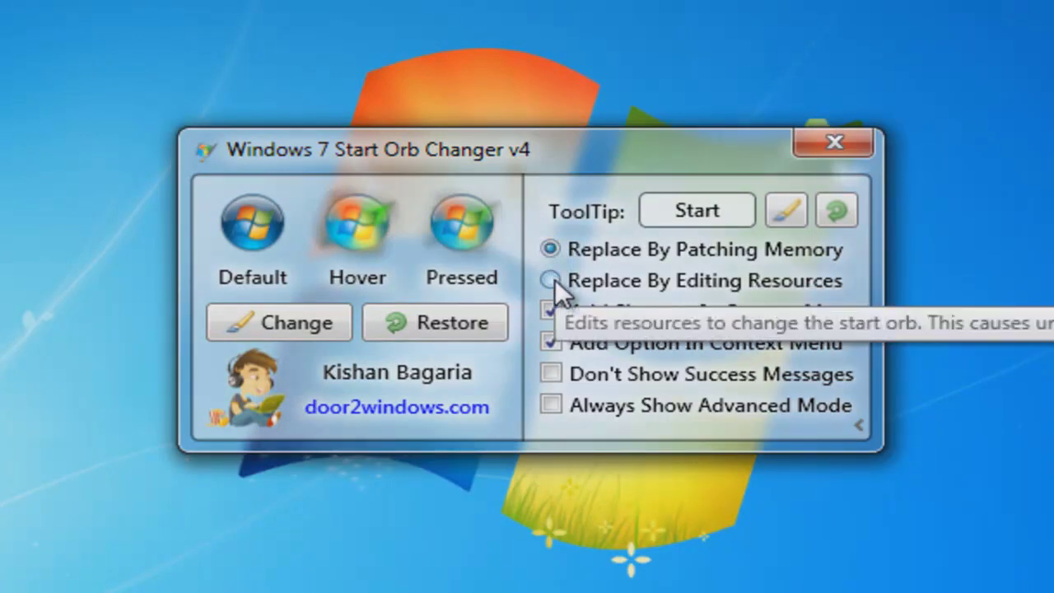
pyautogui.click(553, 279)
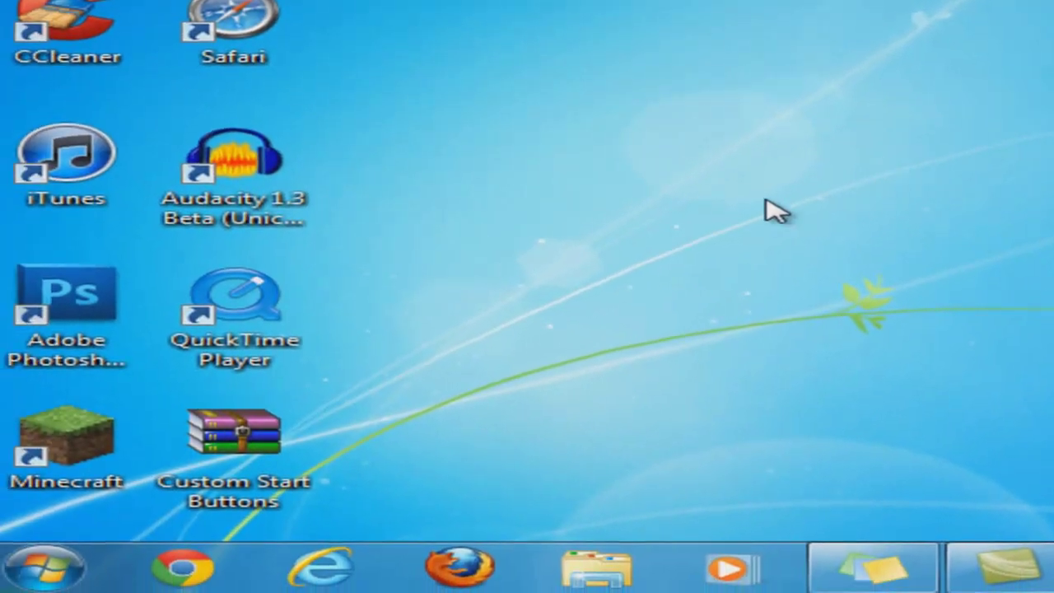
# - Check Computer's System properties (Windows 7 Ultimate, 64-bit) from the Start menu, then close the window
pyautogui.click(45, 564)
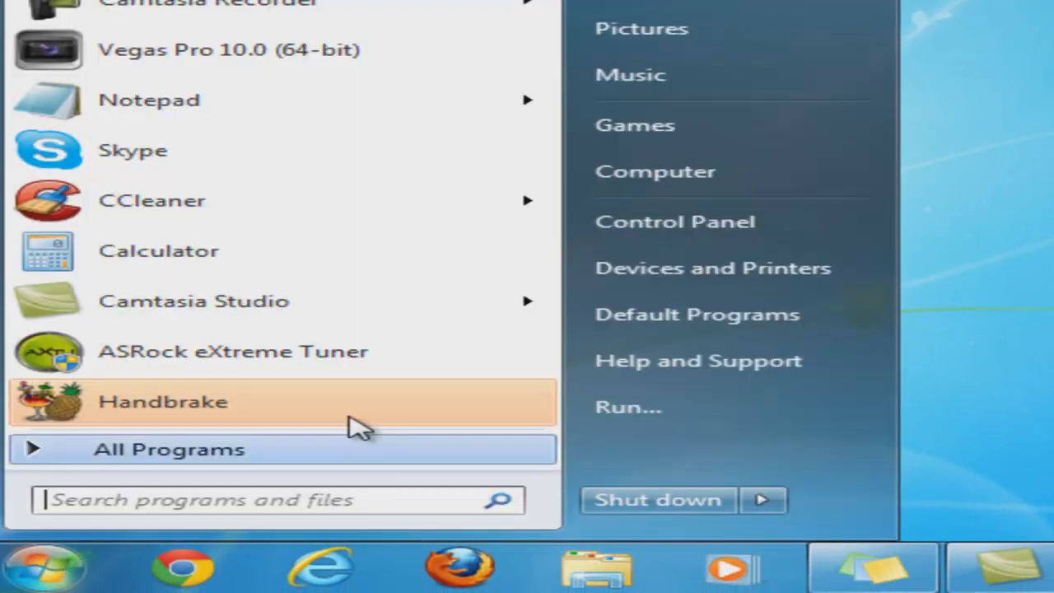
pyautogui.rightClick(664, 171)
pyautogui.click(716, 392)
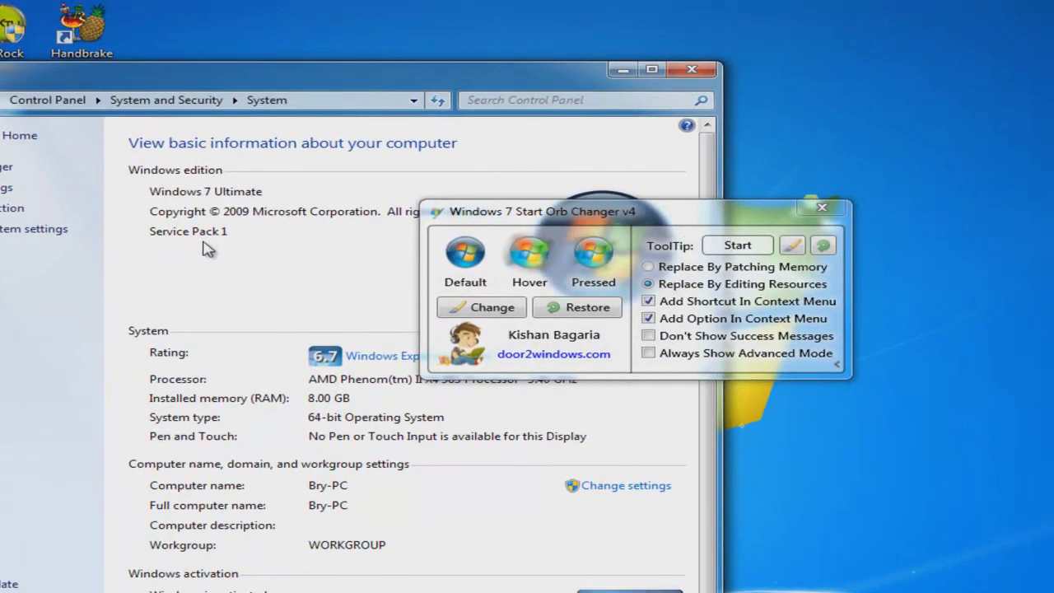
pyautogui.moveTo(138, 82); pyautogui.dragTo(483, 0)
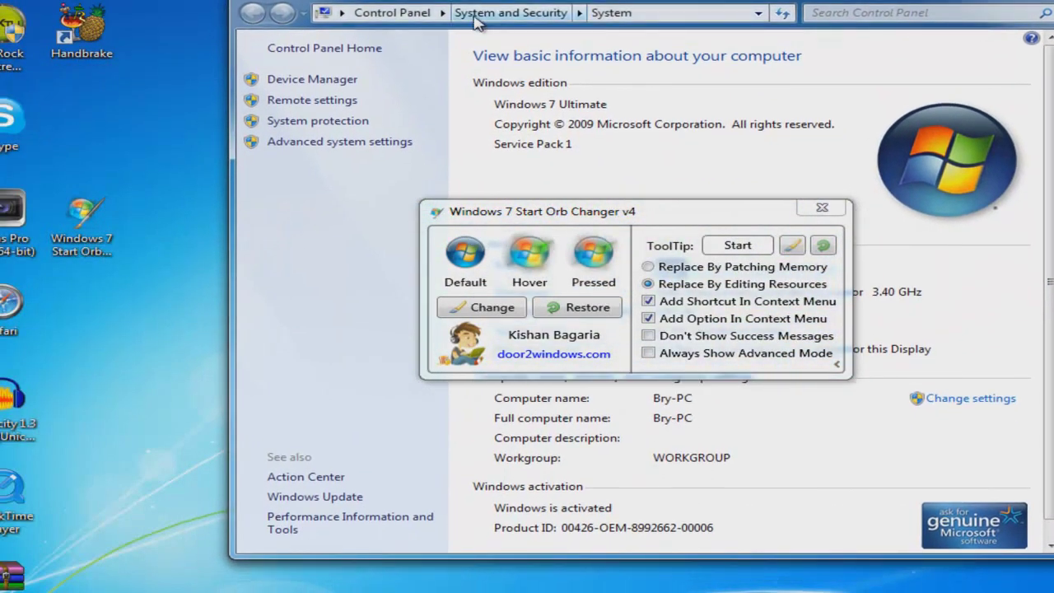
pyautogui.hotkey('alt', 'F4')
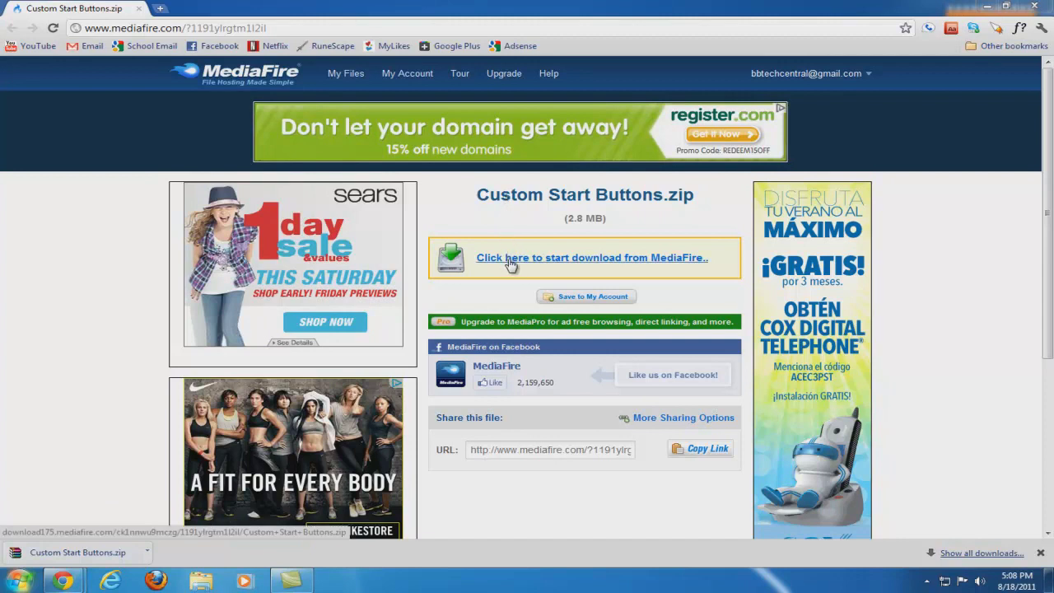
# - Download Custom Start Buttons.zip (2.8 MB) from MediaFire and open it from the download shelf
pyautogui.click(663, 267)
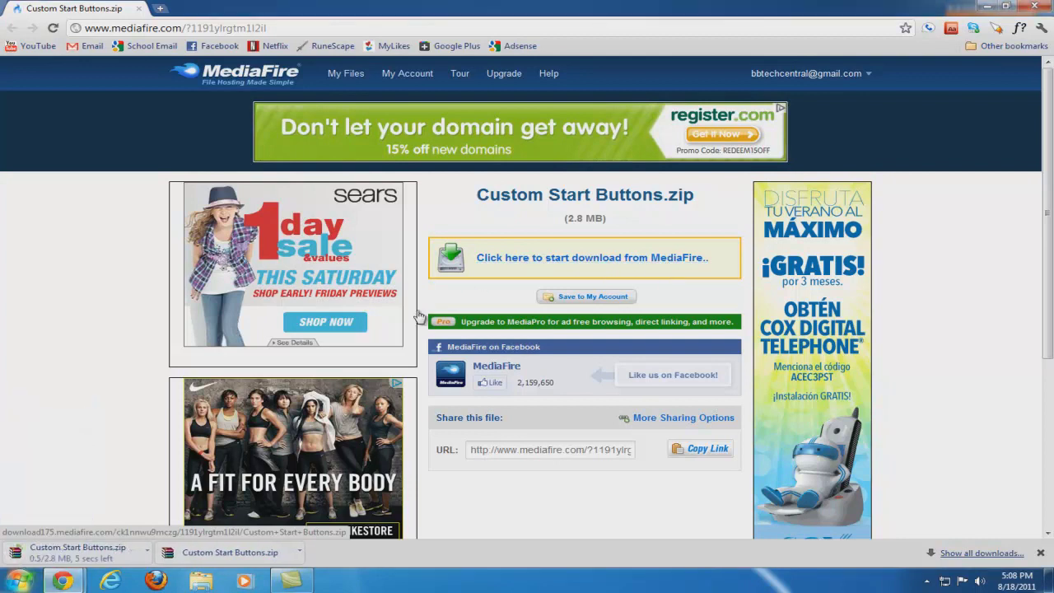
pyautogui.click(132, 559)
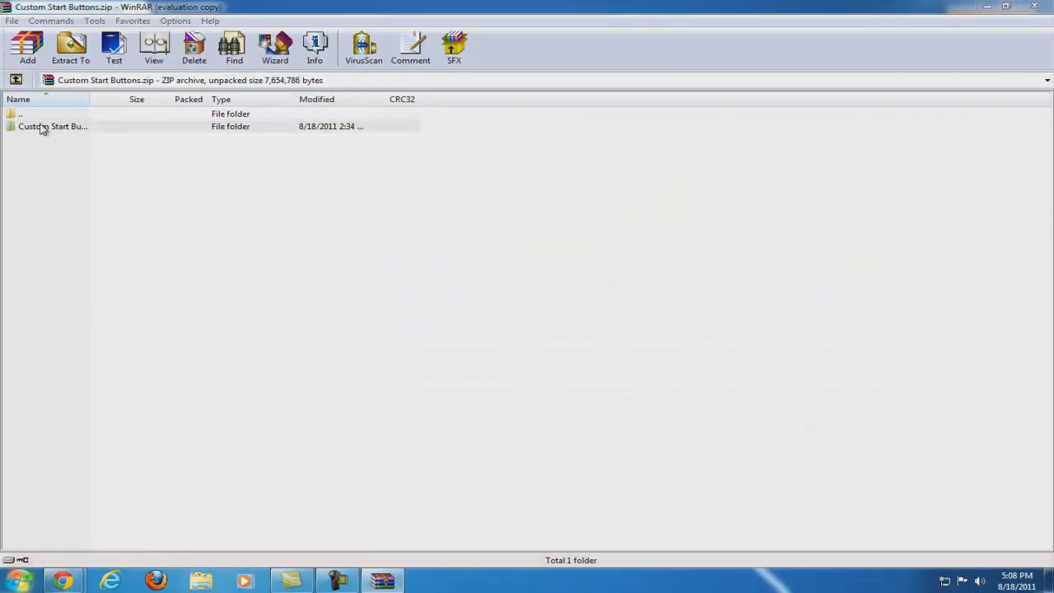
# - Extract Custom Start Buttons to the Desktop with Yes to All, close WinRAR and show the desktop
pyautogui.click(583, 294)
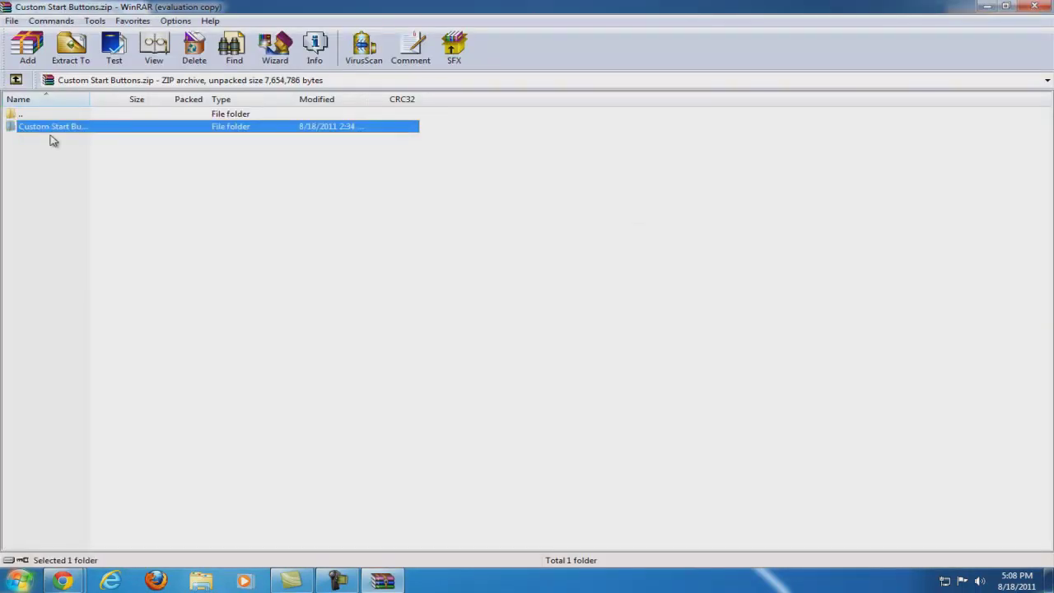
pyautogui.click(69, 47)
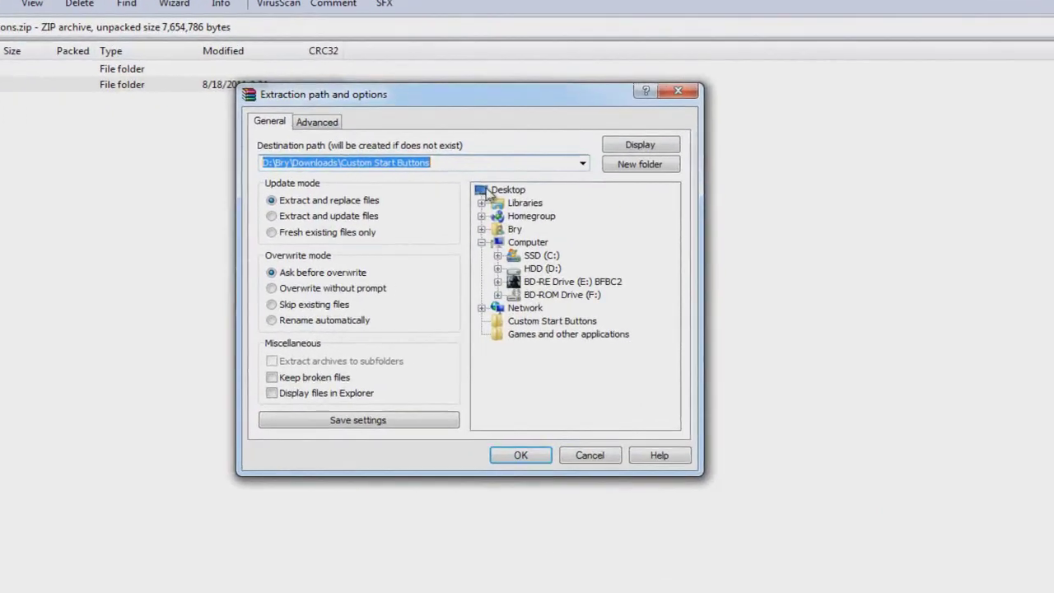
pyautogui.click(455, 175)
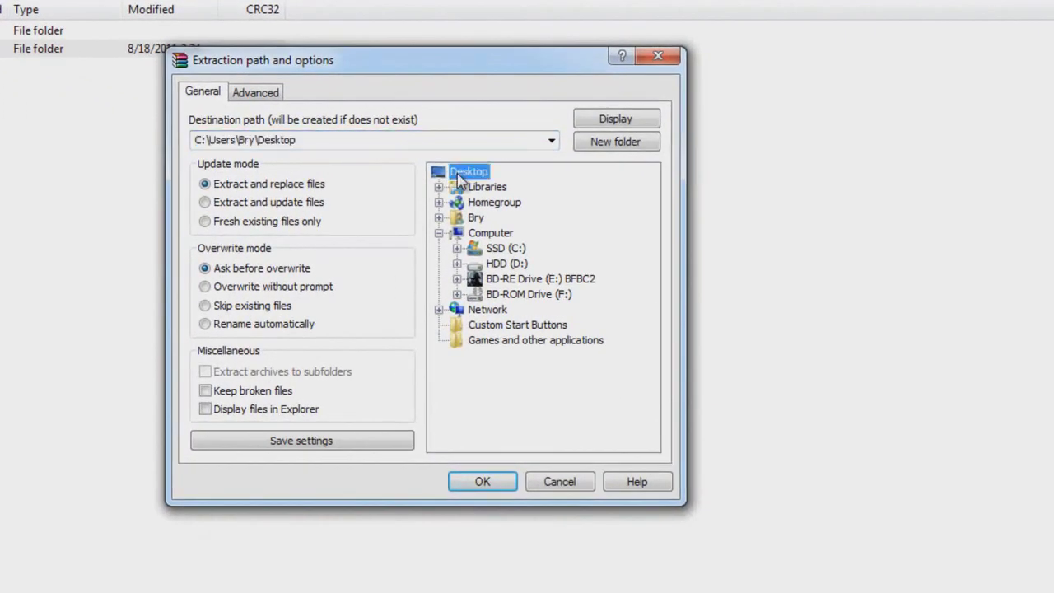
pyautogui.click(484, 483)
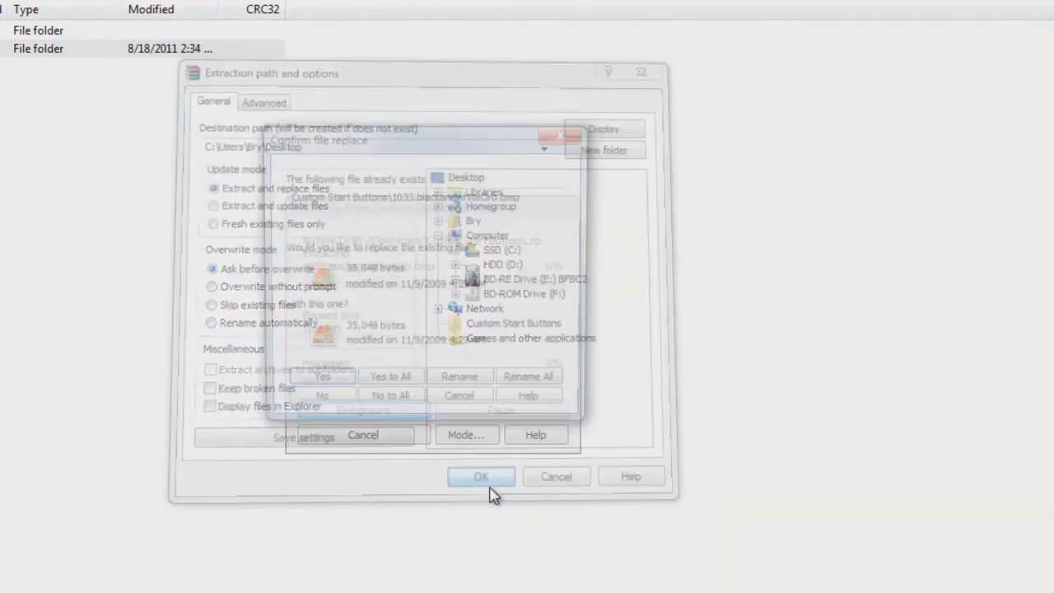
pyautogui.click(389, 382)
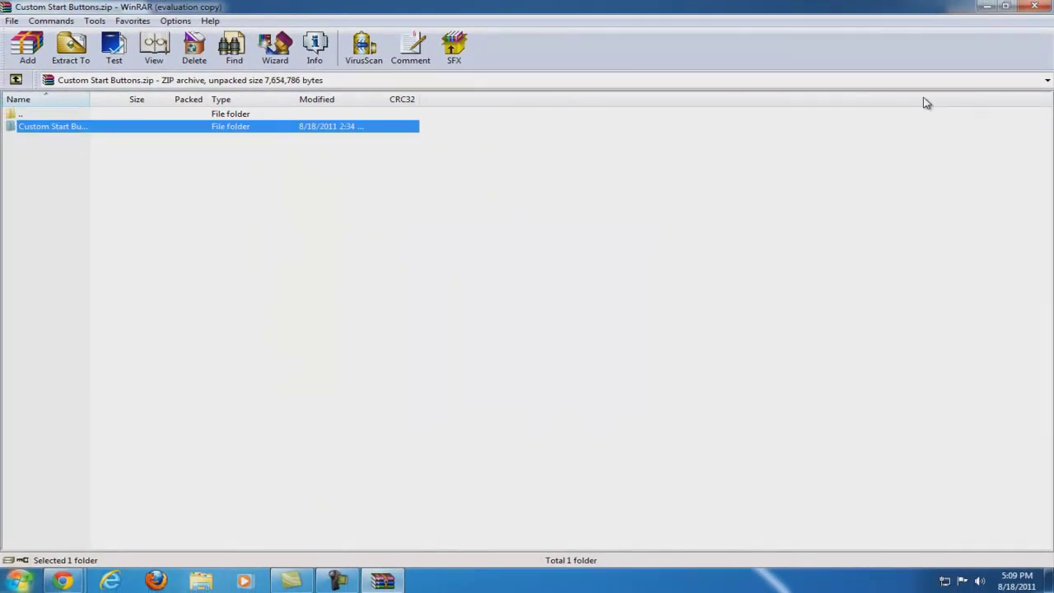
pyautogui.click(1033, 7)
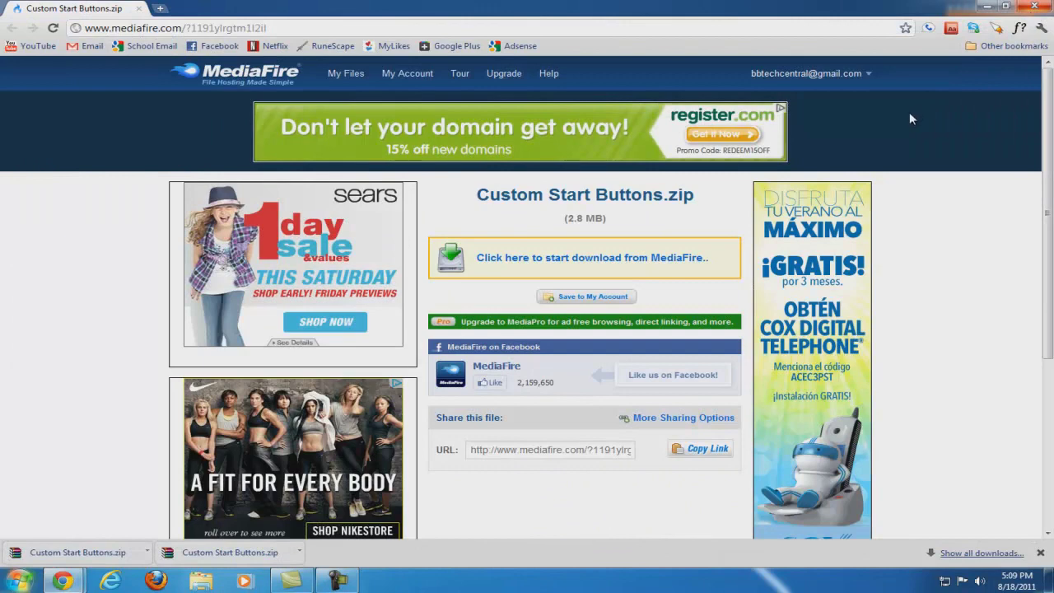
pyautogui.press('super+d')
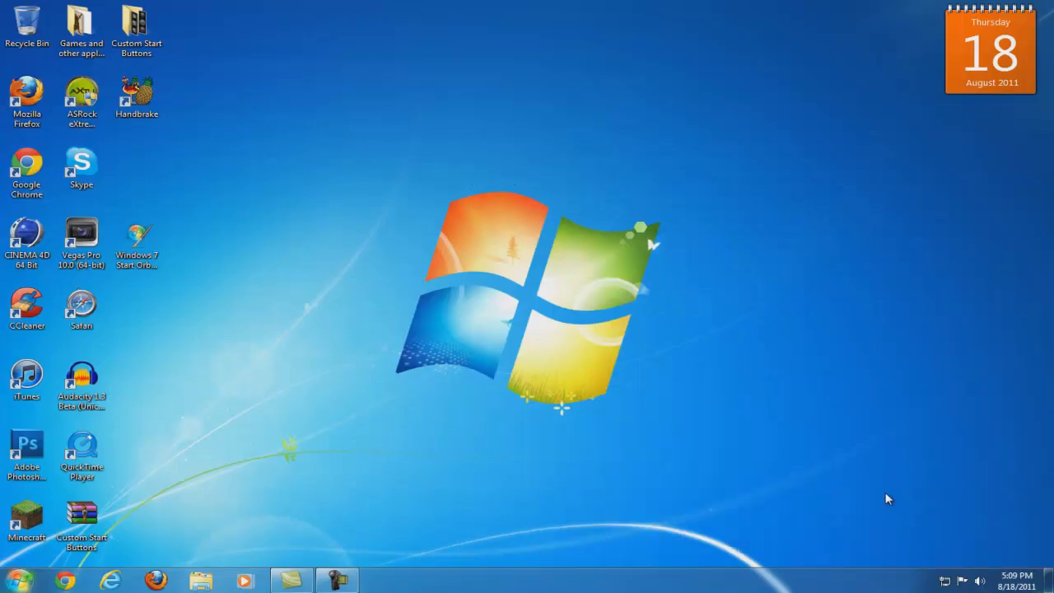
# - Open the Custom Start Buttons folder and apply the 6806 image with Set As Start Orb
pyautogui.doubleClick(134, 29)
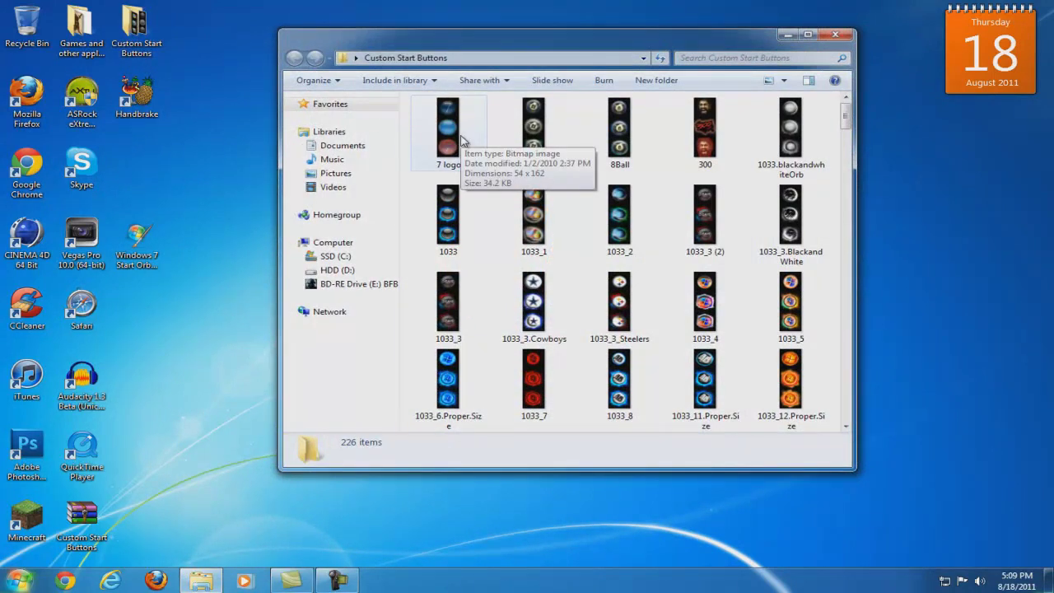
pyautogui.scroll(-15, 605, 235)
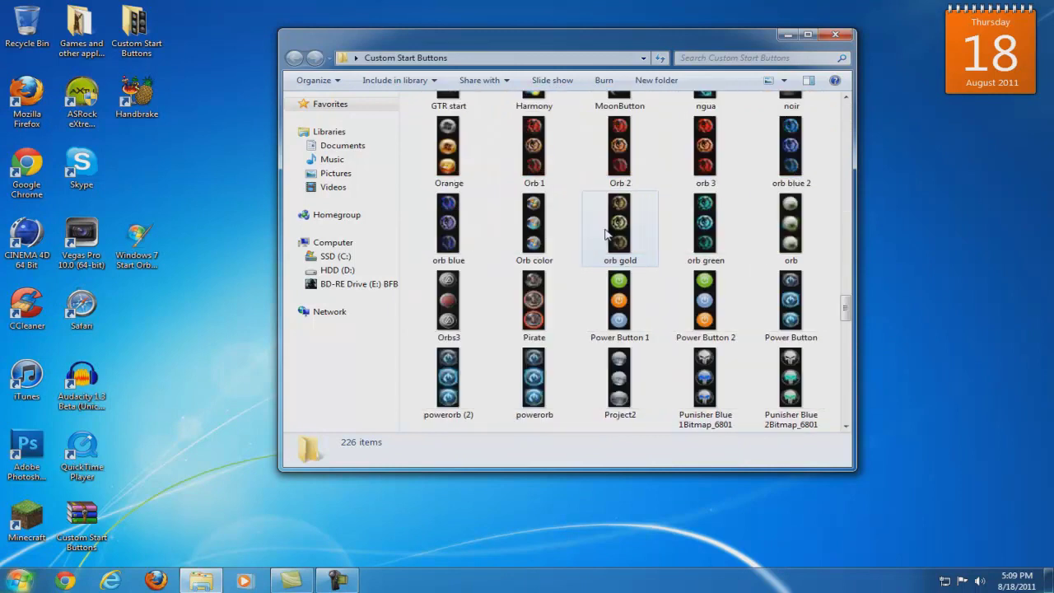
pyautogui.scroll(20, 605, 235)
pyautogui.scroll(10, 608, 235)
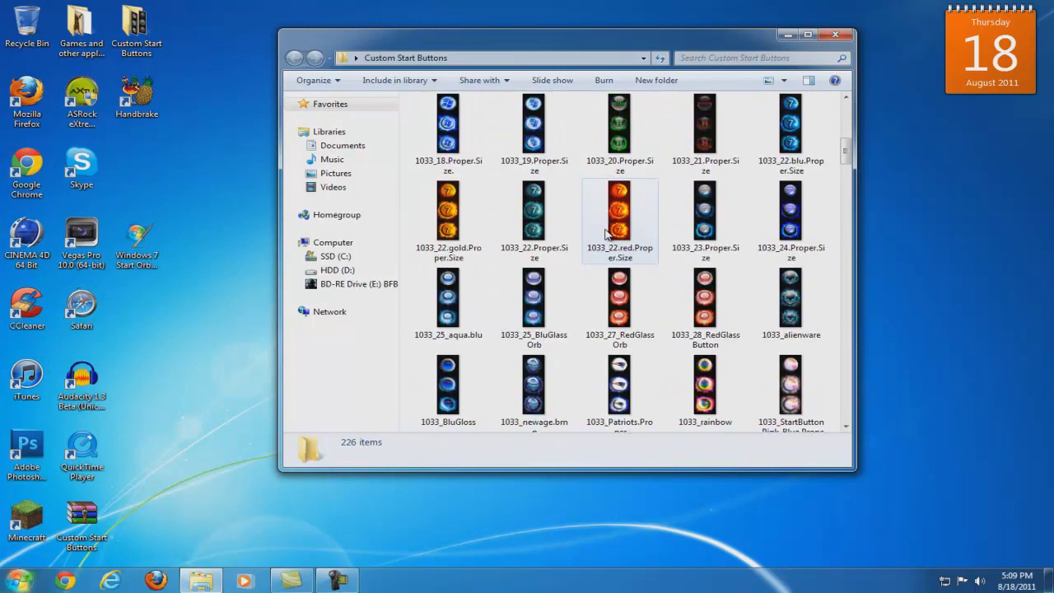
pyautogui.scroll(-8, 613, 239)
pyautogui.rightClick(705, 297)
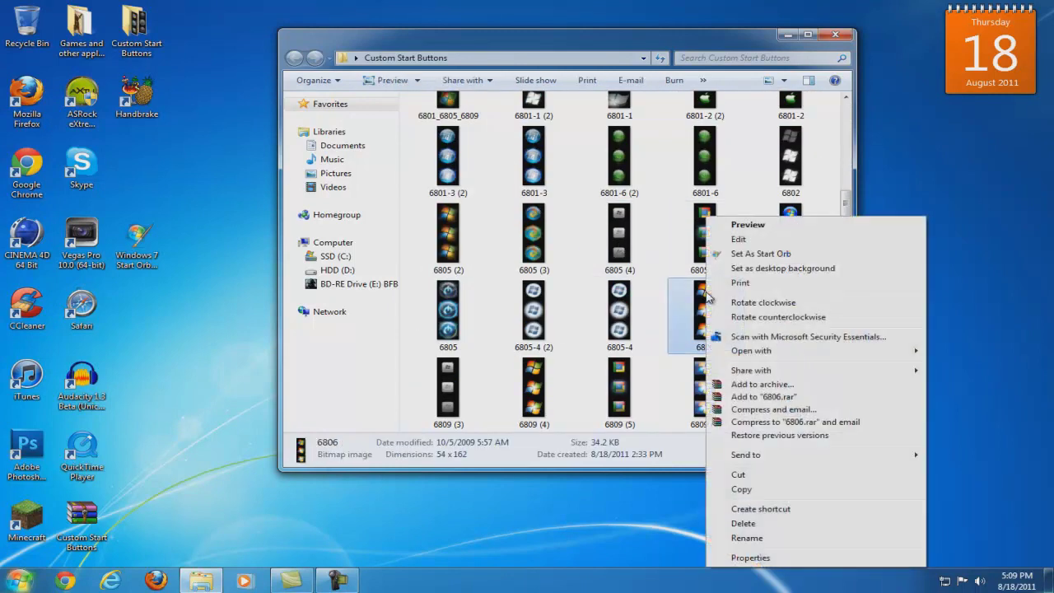
pyautogui.click(779, 253)
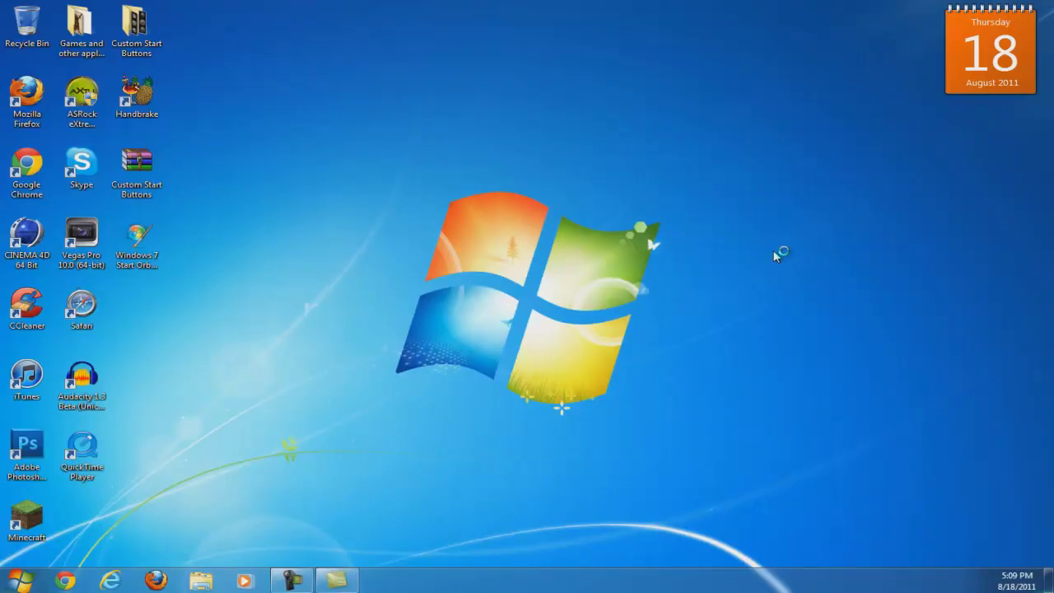
# - Check the 6806 orb on the Start button, then restore the original Windows Start orb
pyautogui.click(22, 581)
pyautogui.click(22, 580)
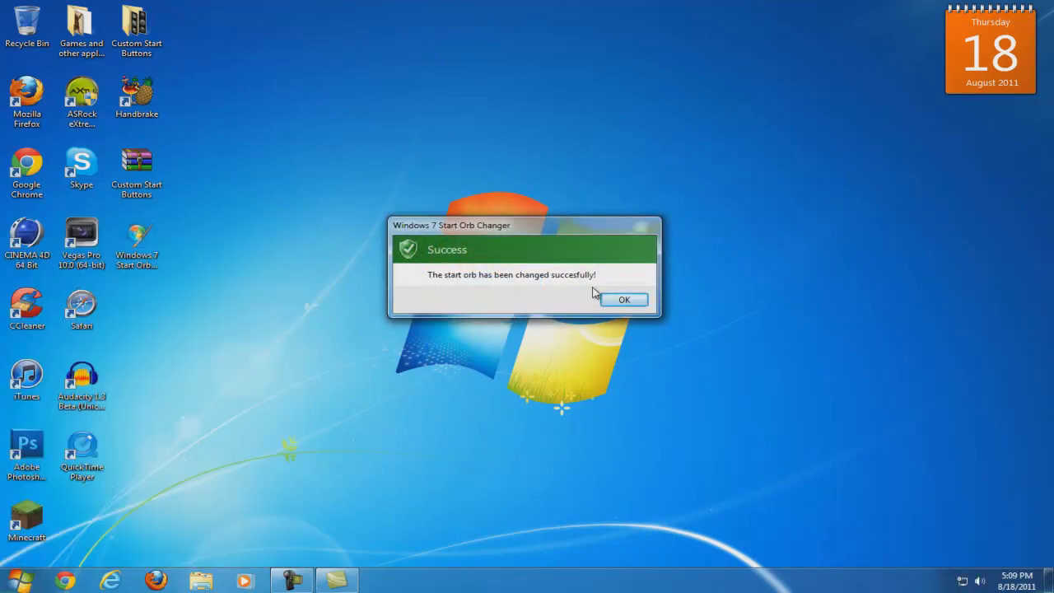
pyautogui.click(625, 299)
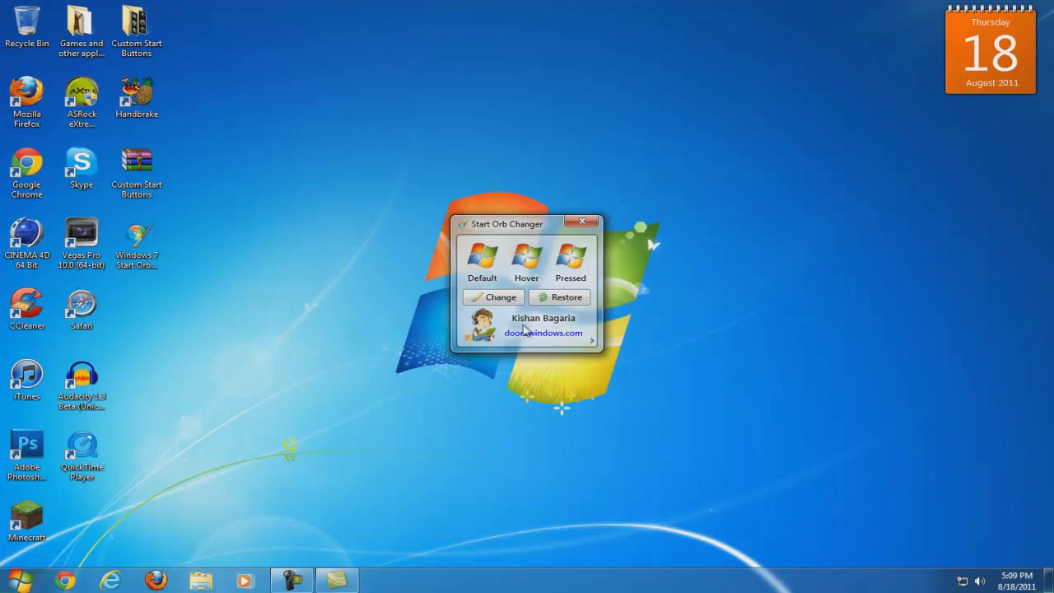
pyautogui.click(552, 300)
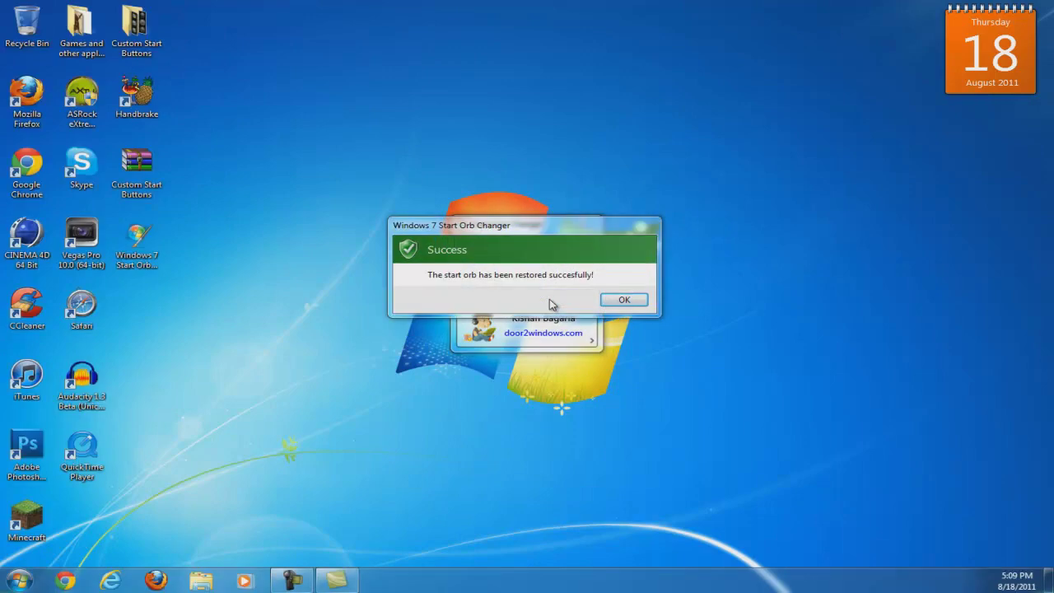
pyautogui.click(622, 301)
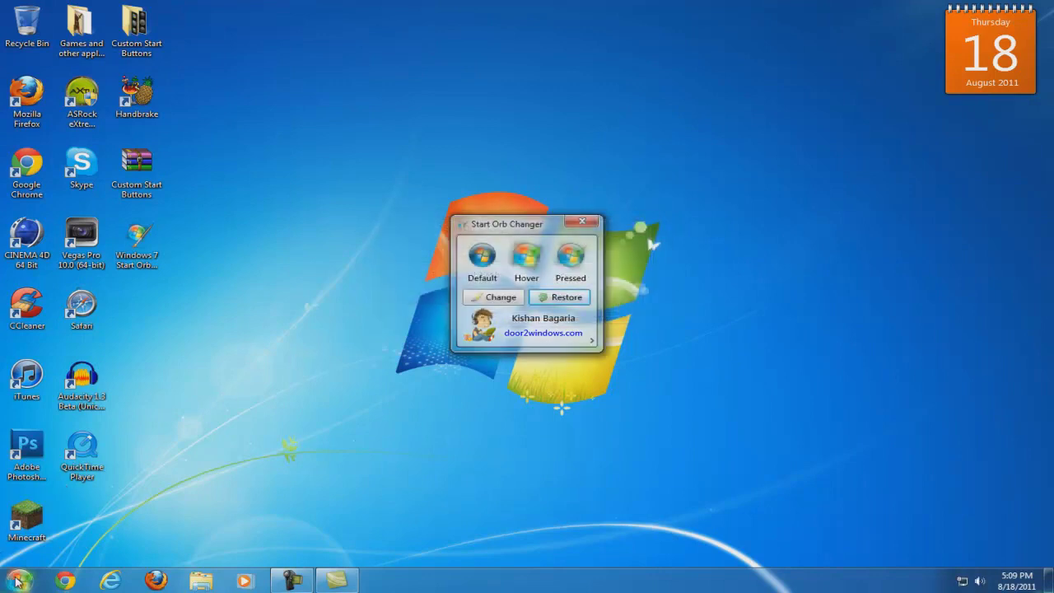
# - Check the restored Start orb and move the Start Orb Changer window up and right
pyautogui.click(18, 581)
pyautogui.click(18, 581)
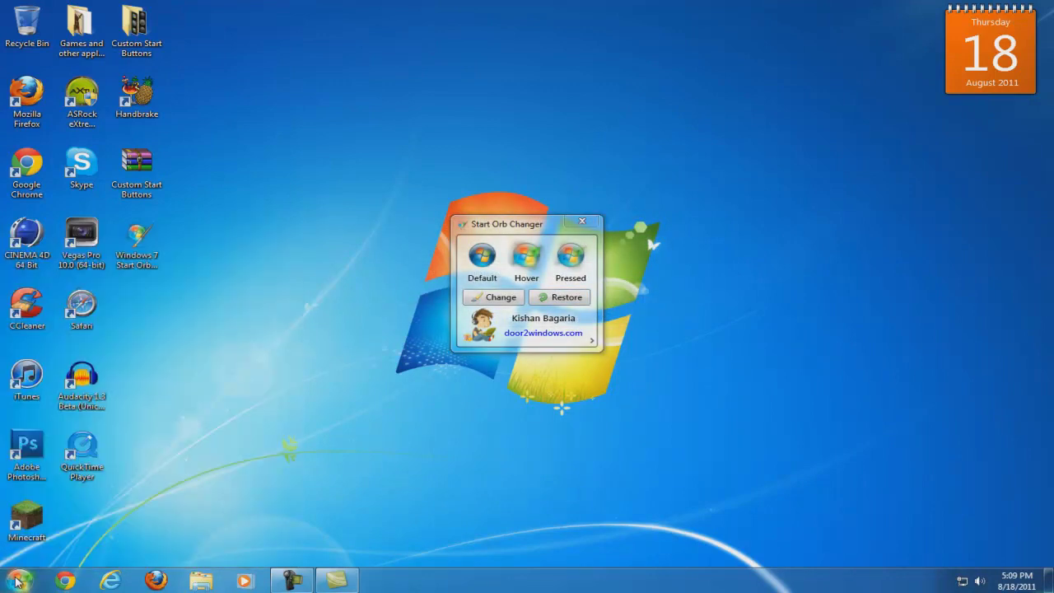
pyautogui.moveTo(474, 235); pyautogui.dragTo(565, 189)
# - Apply the Vista Orb_Small Icons image from Custom Start Buttons as the Start orb
pyautogui.click(565, 252)
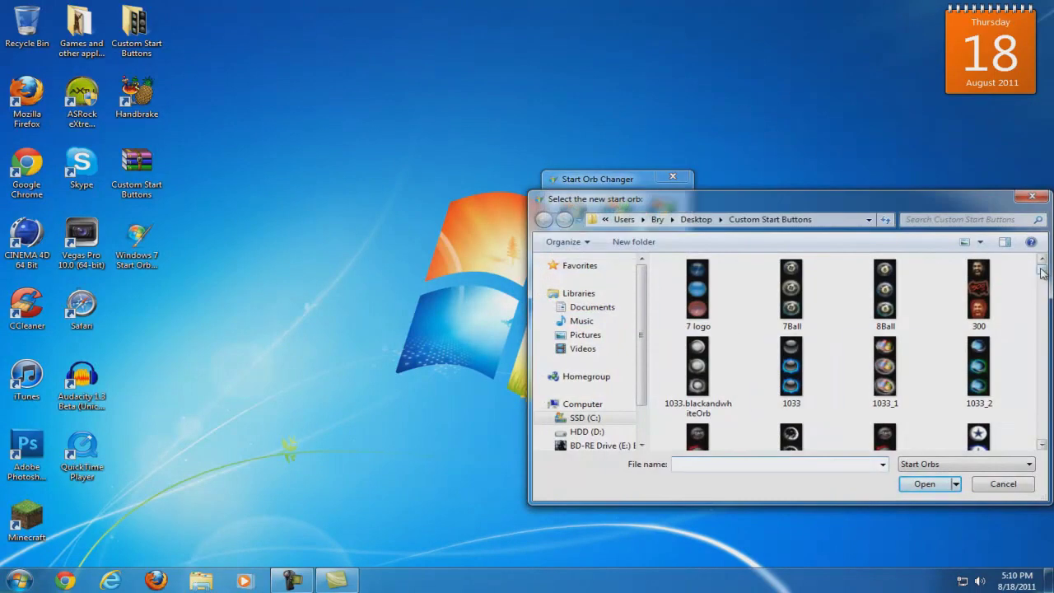
pyautogui.moveTo(1043, 276); pyautogui.dragTo(1027, 447)
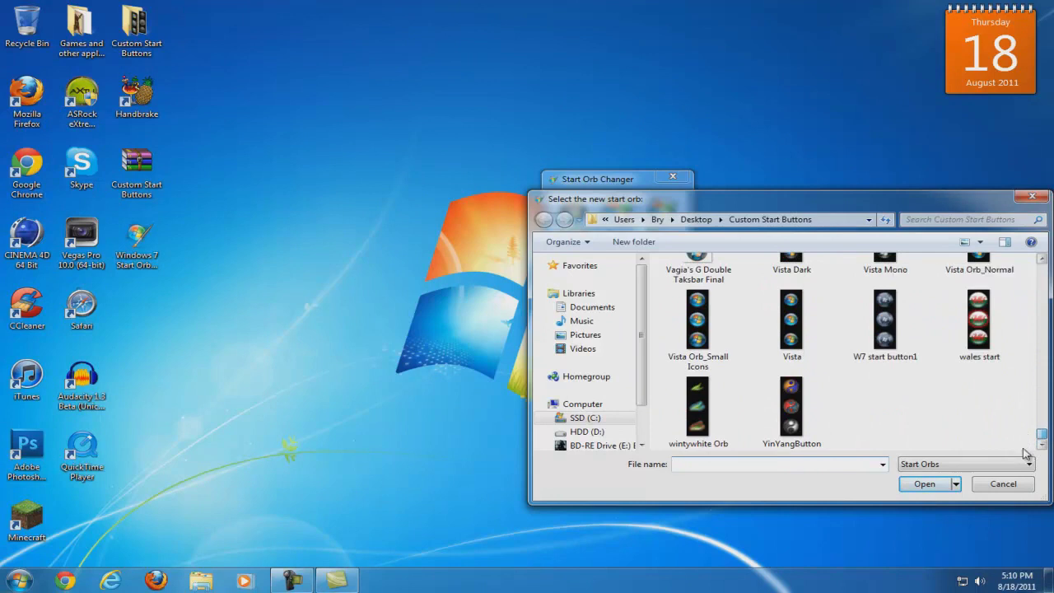
pyautogui.click(710, 344)
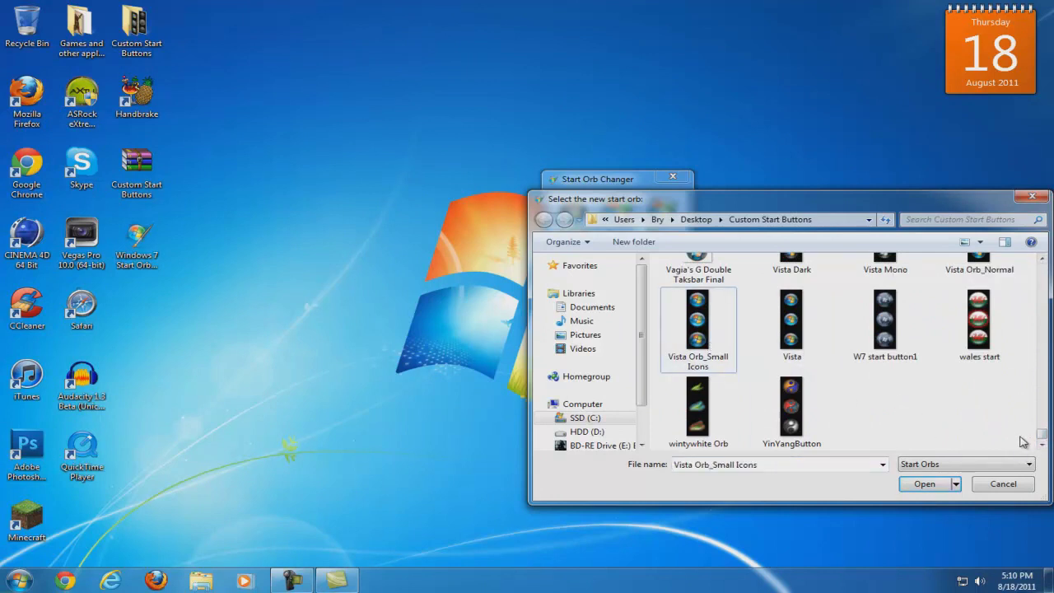
pyautogui.moveTo(1043, 439); pyautogui.dragTo(1041, 383)
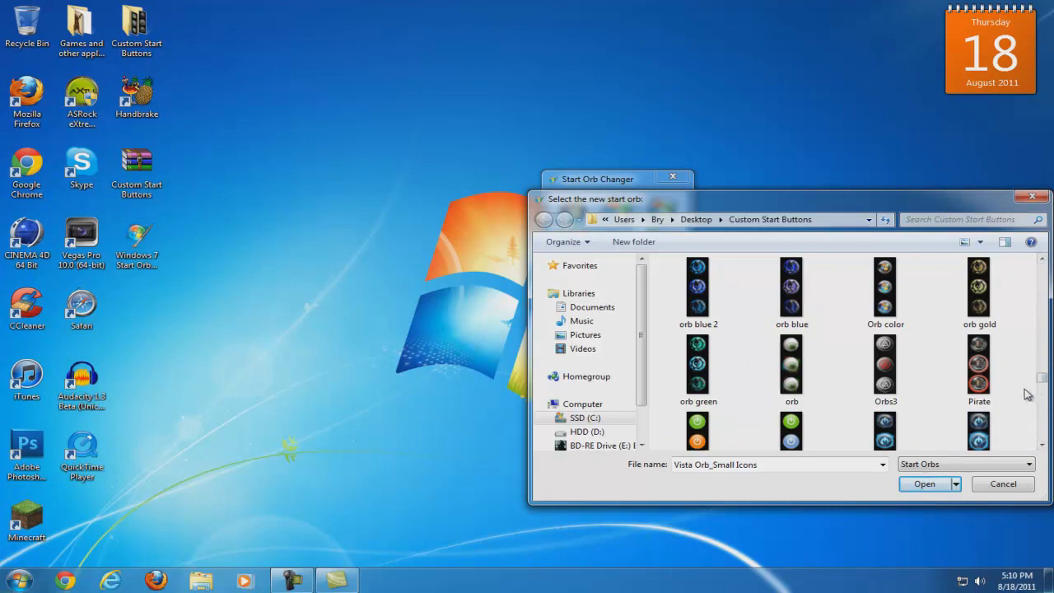
pyautogui.moveTo(1041, 380); pyautogui.dragTo(1043, 440)
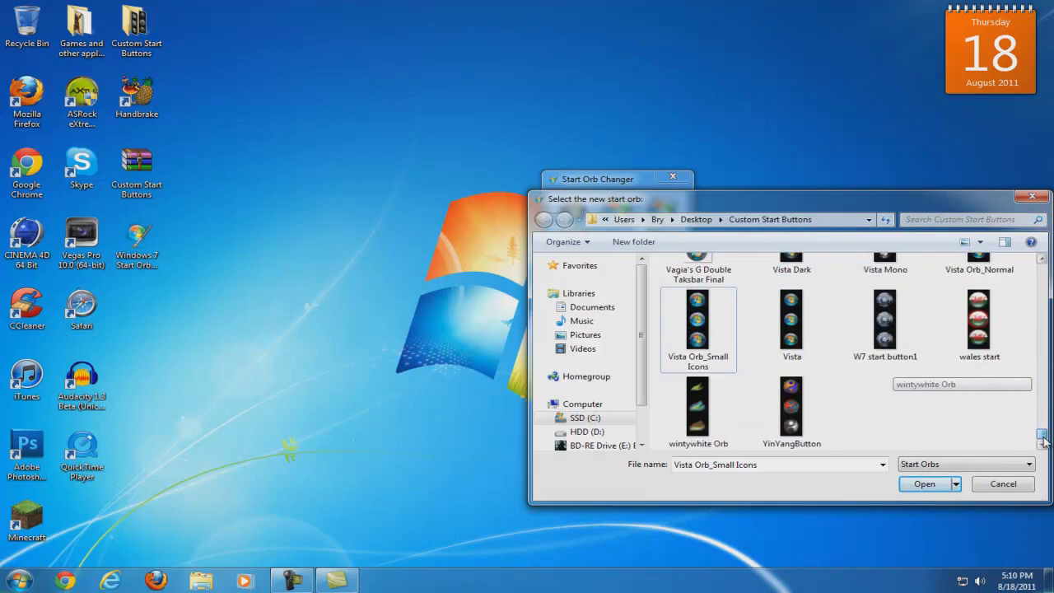
pyautogui.click(815, 354)
pyautogui.click(919, 485)
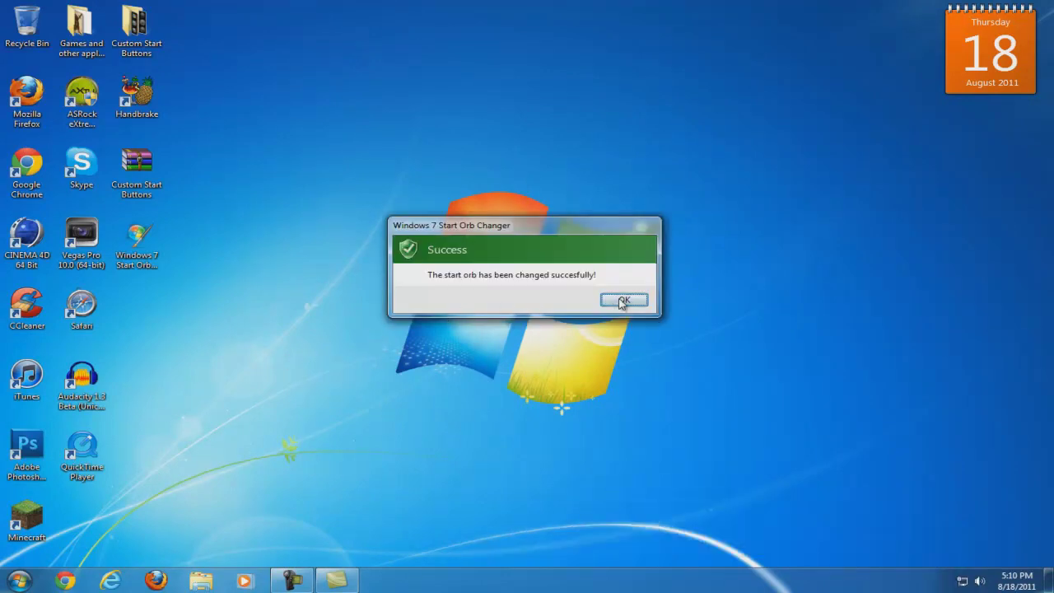
# - Open the Custom Start Buttons folder beside Start Orb Changer and drag 1033_4 onto it
pyautogui.click(624, 300)
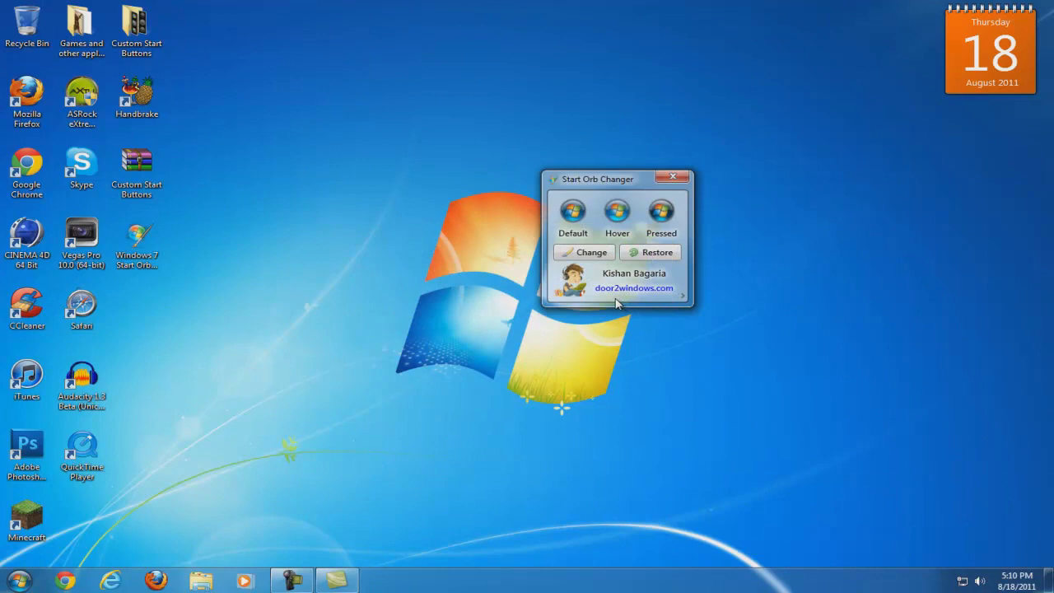
pyautogui.doubleClick(134, 37)
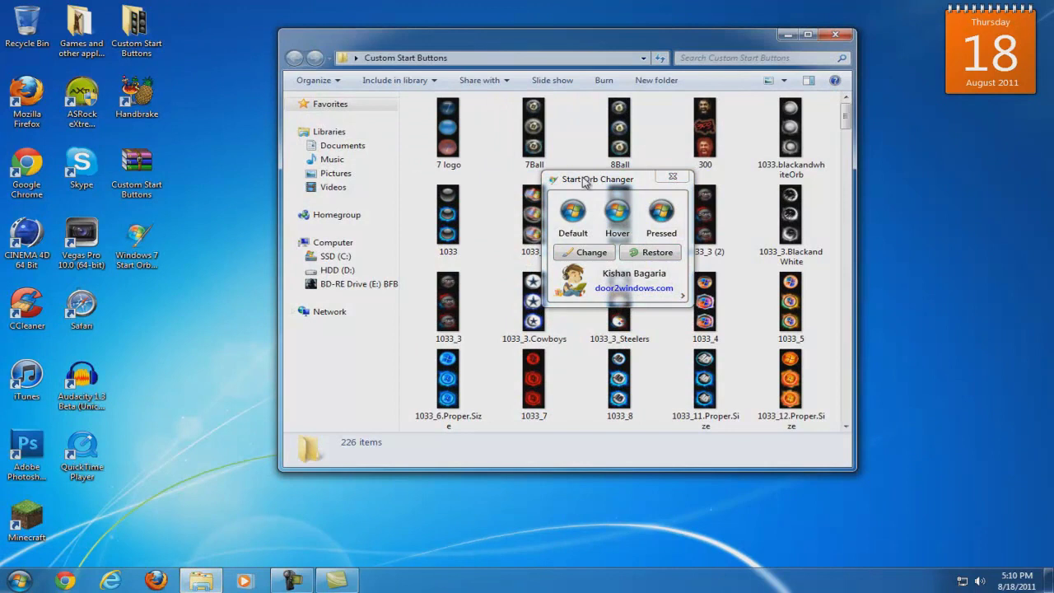
pyautogui.moveTo(583, 181); pyautogui.dragTo(899, 223)
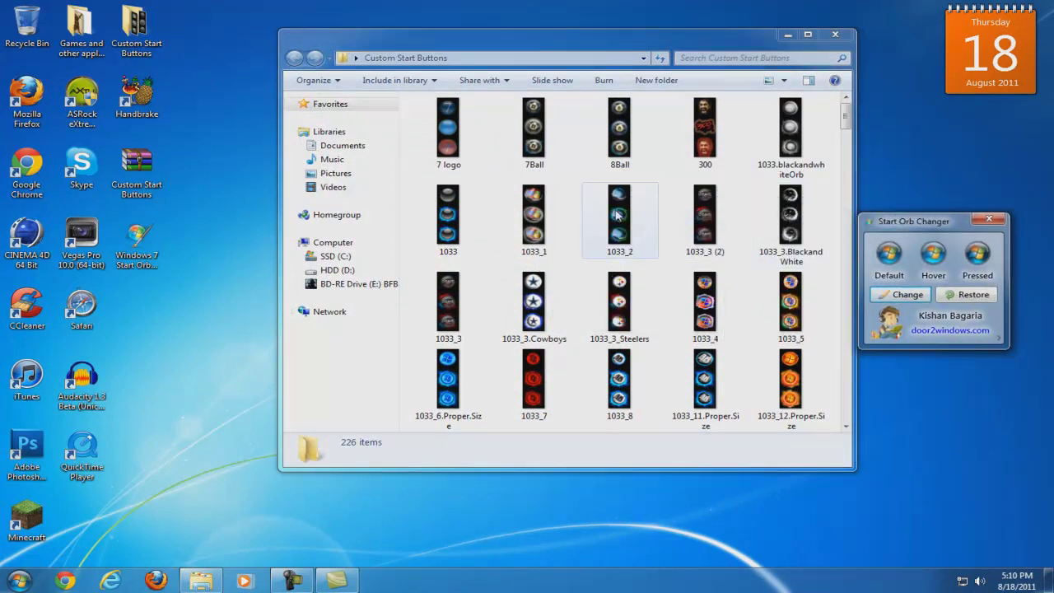
pyautogui.moveTo(704, 301); pyautogui.dragTo(896, 306)
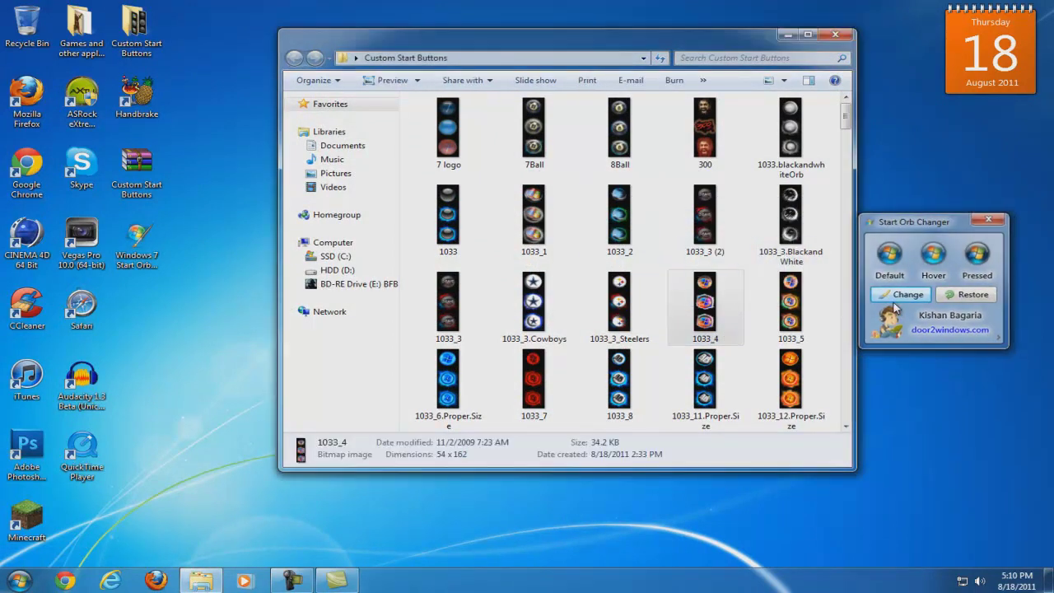